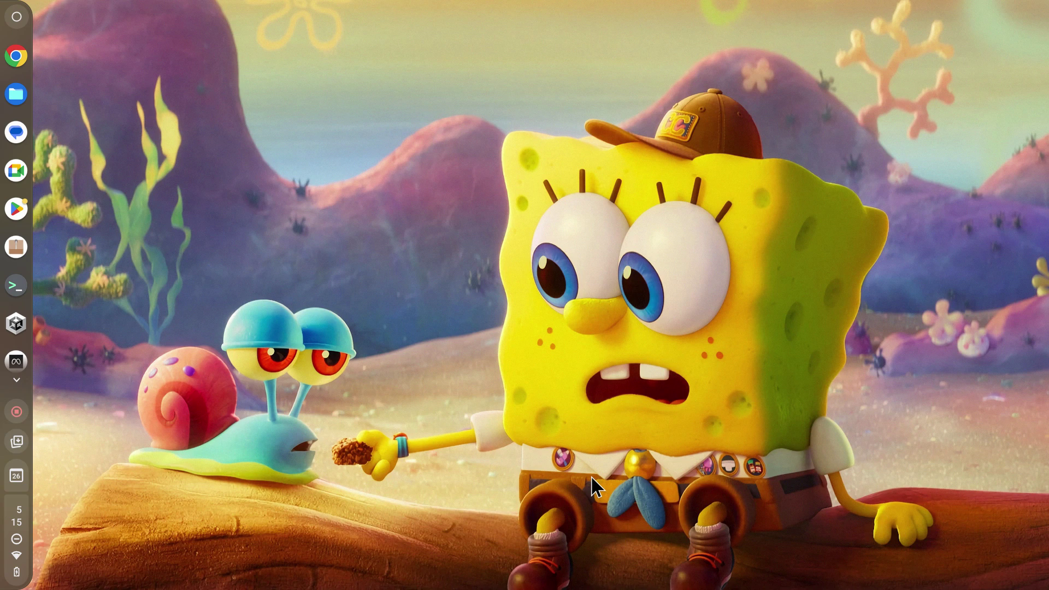
Step: Launch Discord and go to the #tampermonkey channel under the HACKING category
click(13, 17)
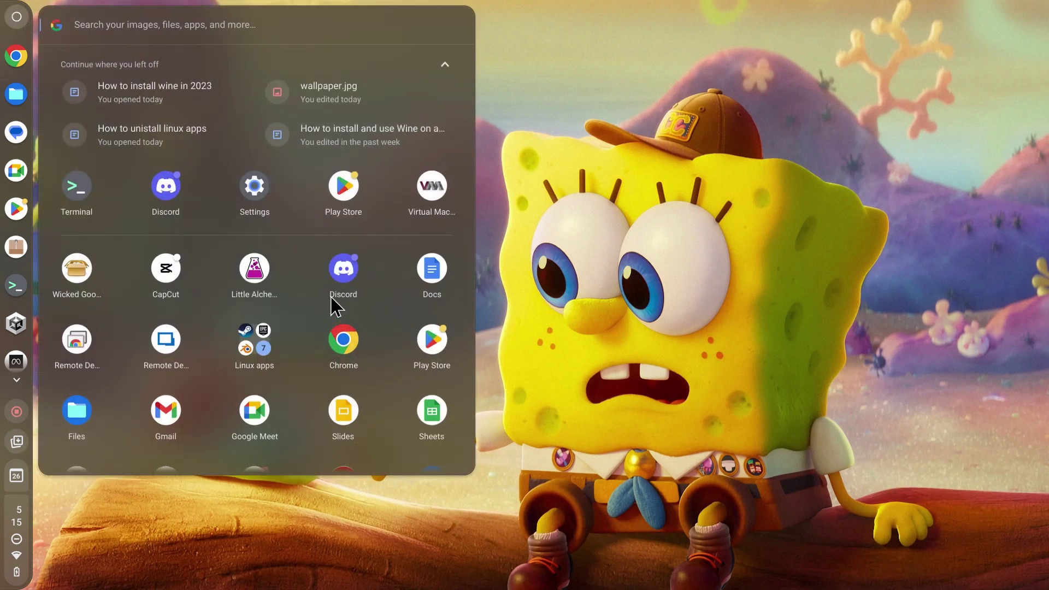
click(343, 273)
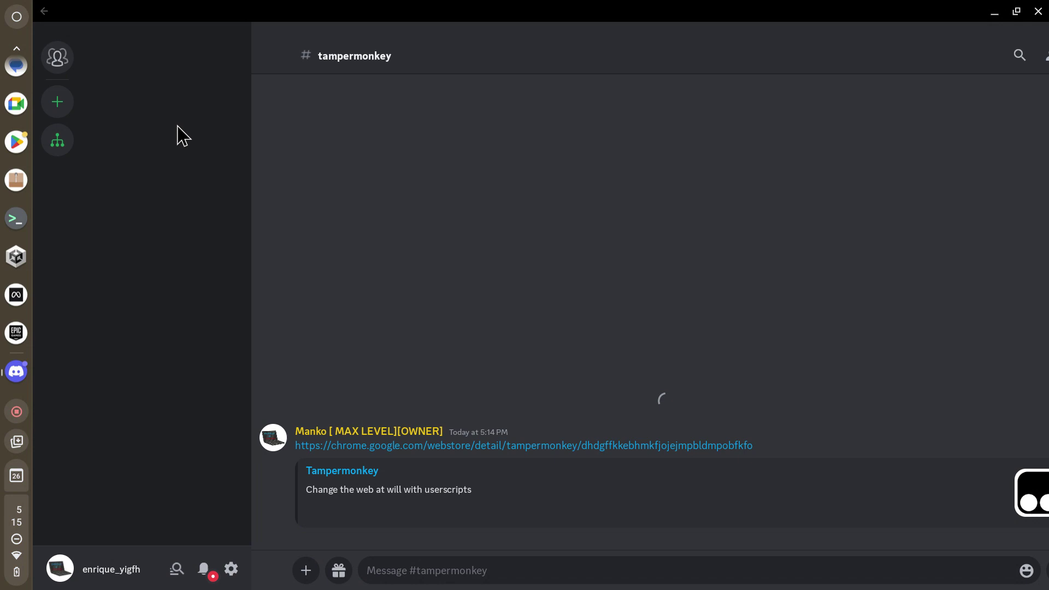
click(158, 102)
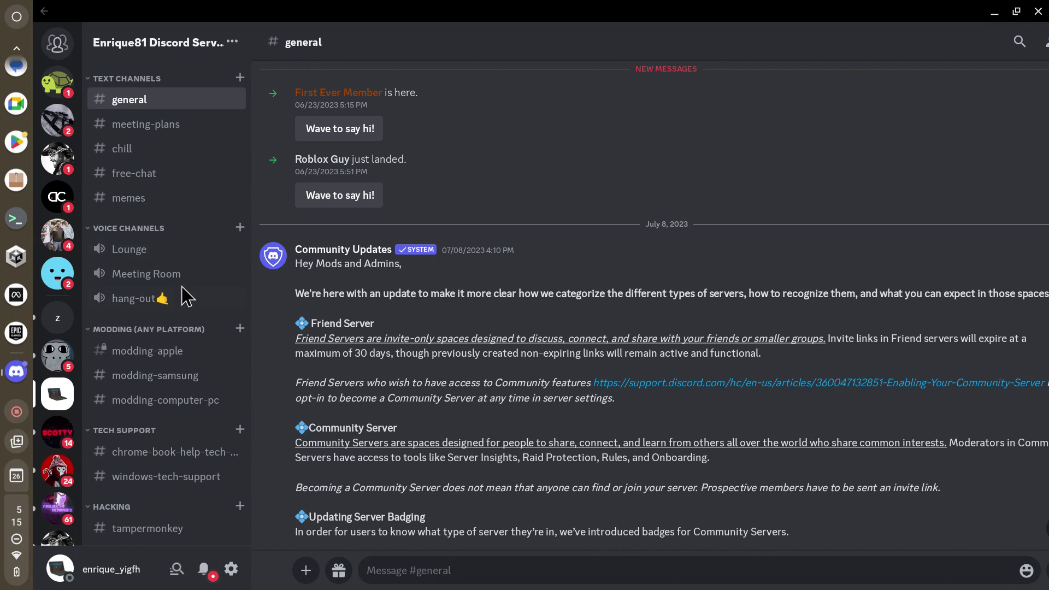
click(131, 527)
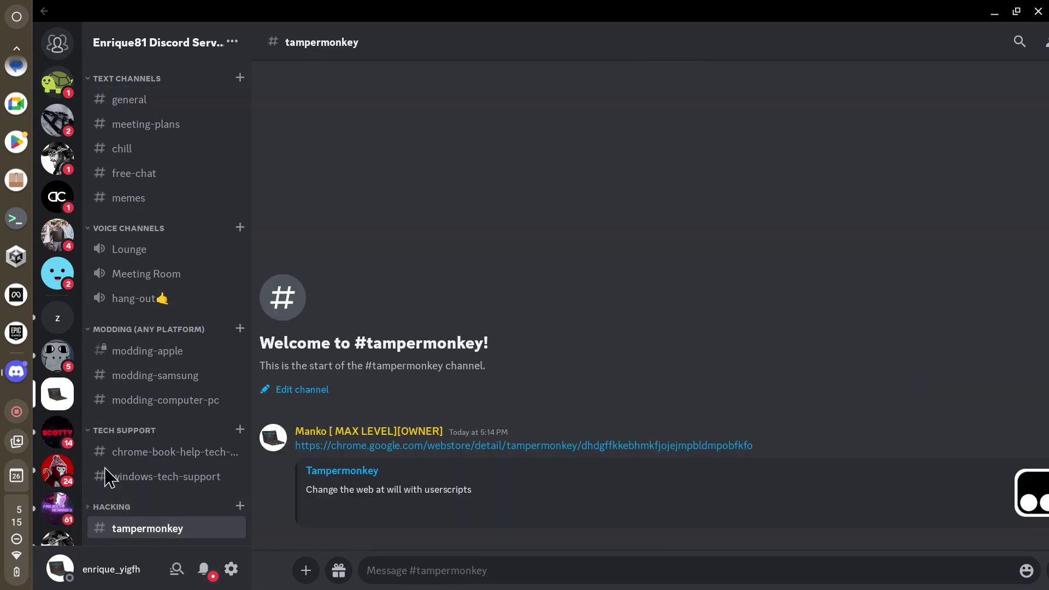
click(120, 461)
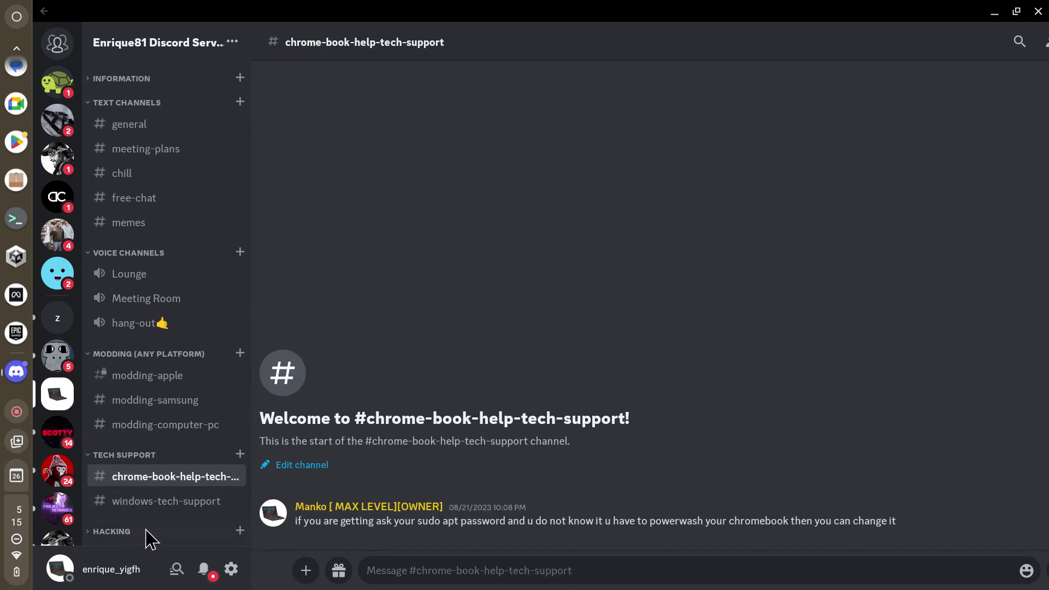
click(146, 531)
scroll(147, 536, down, 1)
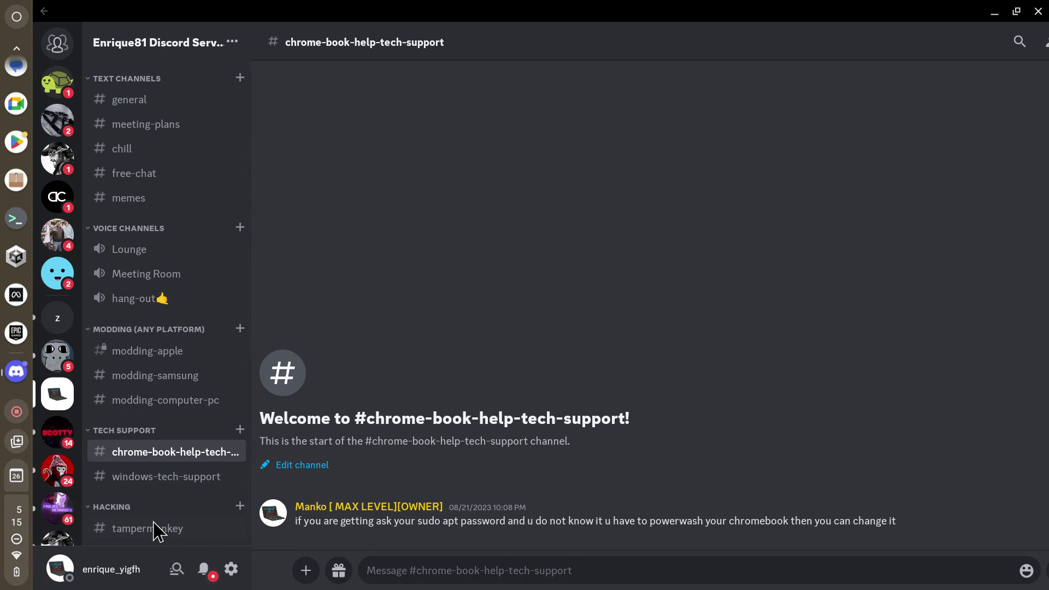
click(212, 530)
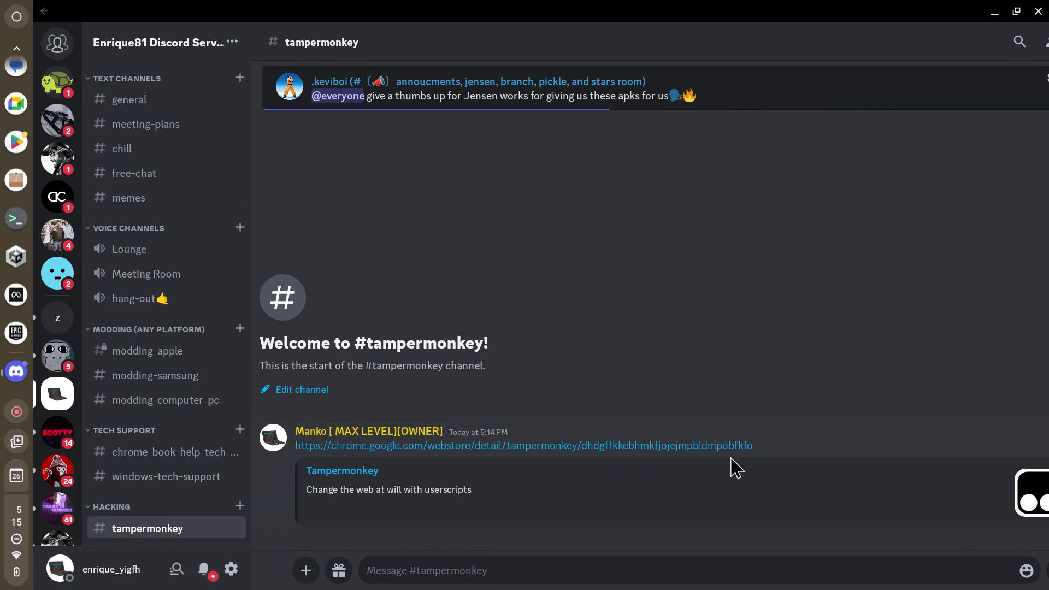
Step: Pin the Tampermonkey Chrome Web Store link message in #tampermonkey
right_click(705, 464)
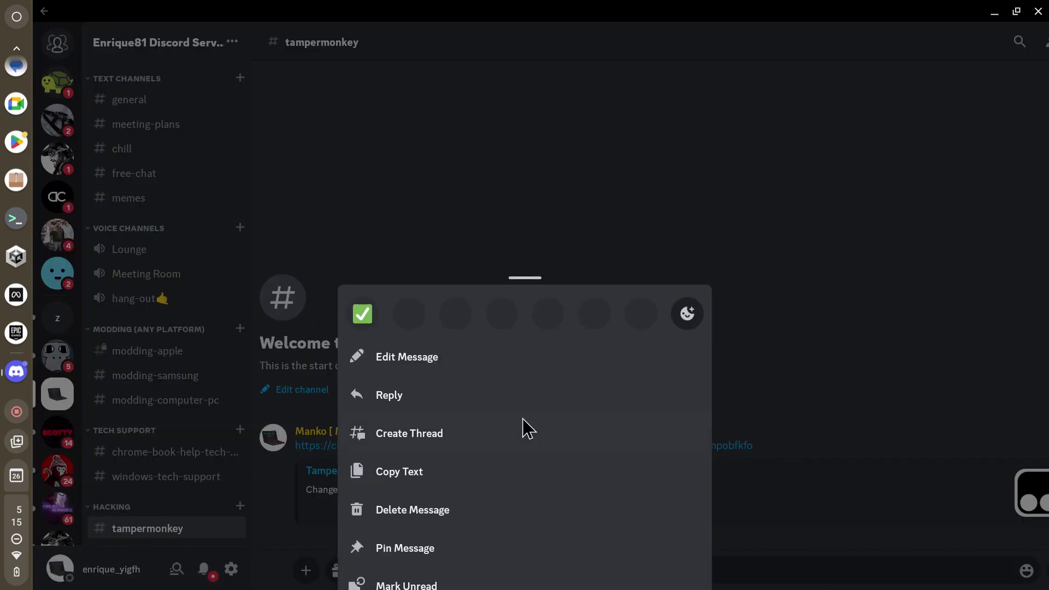
click(417, 548)
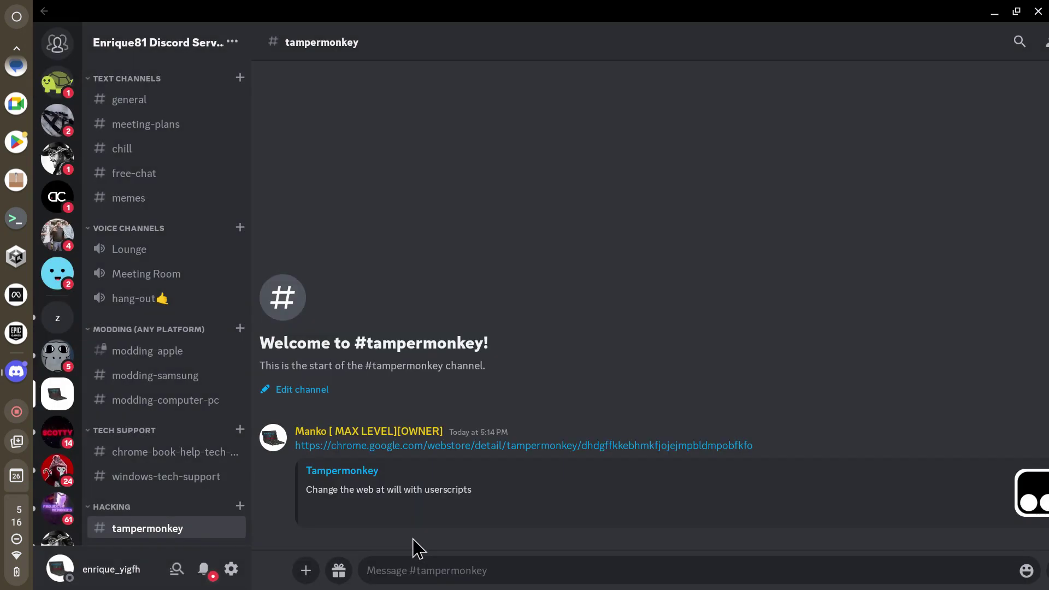
click(548, 395)
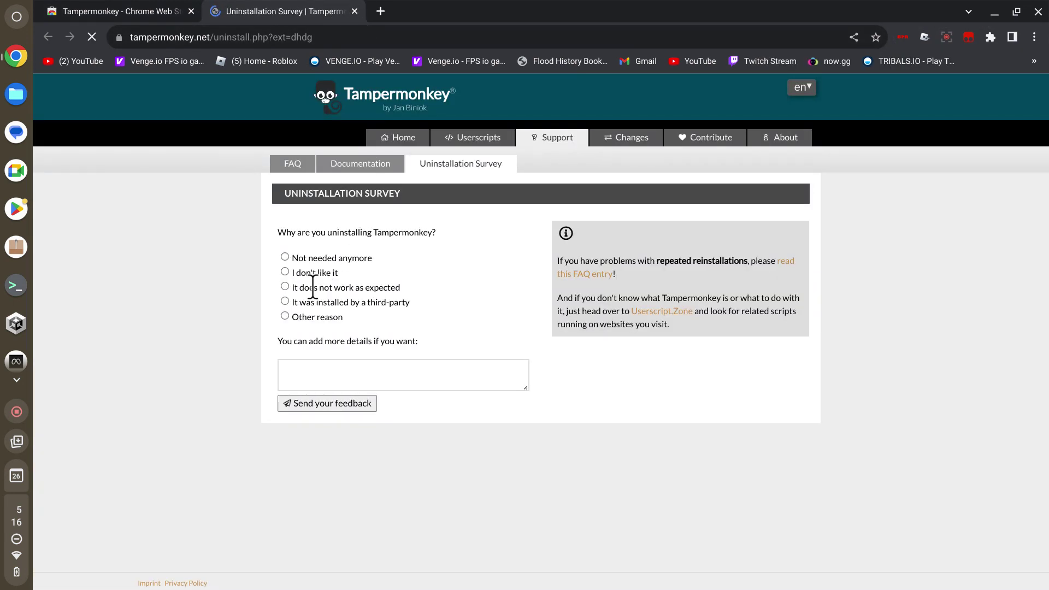
Step: Send the uninstall survey with reason 'It was installed by a third-party' and close the survey tab
click(285, 301)
click(324, 403)
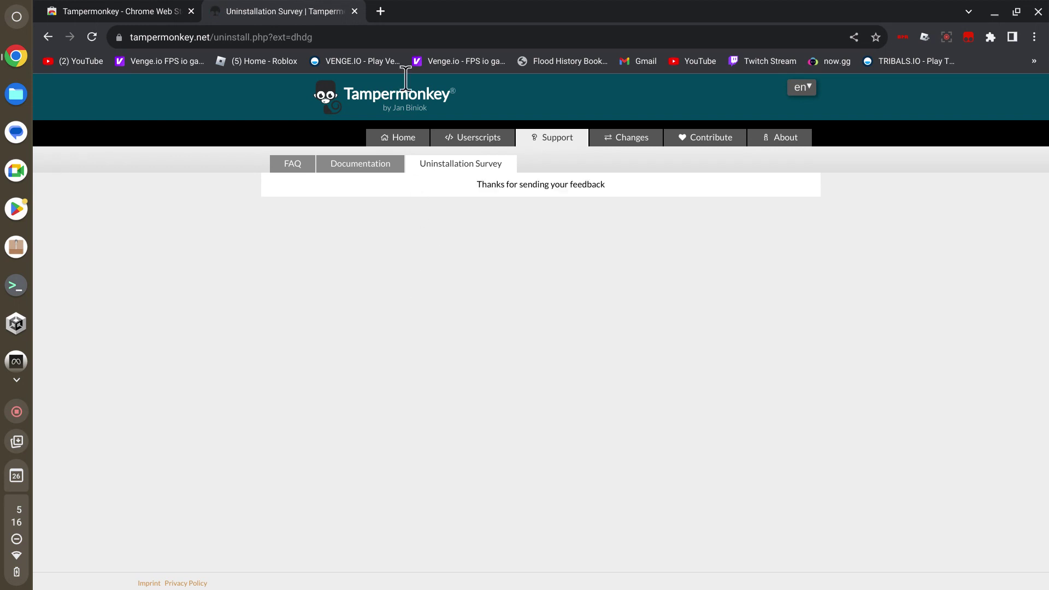
click(355, 11)
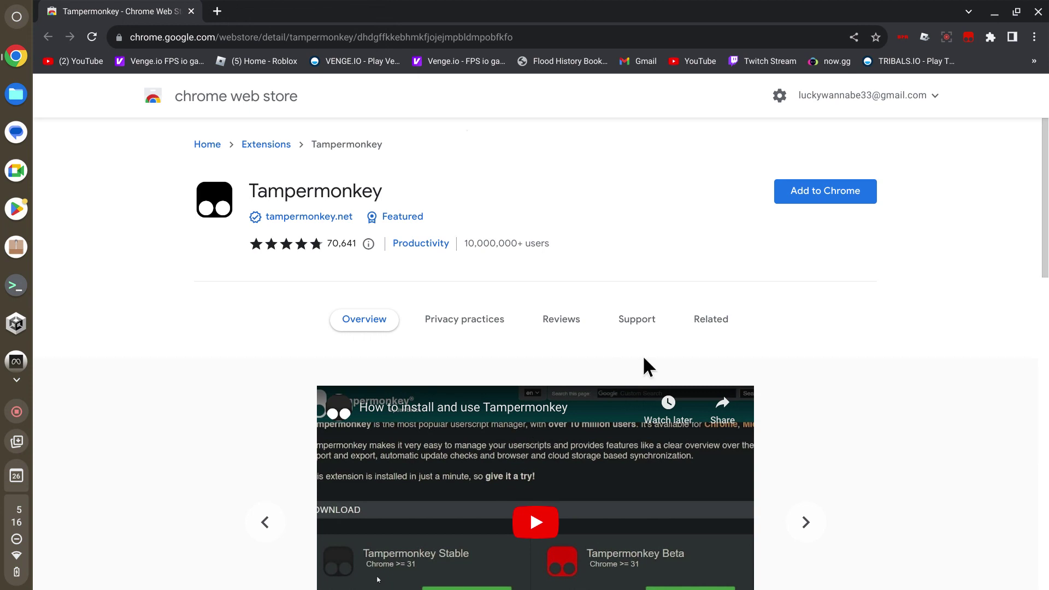
Step: Add the Tampermonkey extension to Chrome from the Web Store and close its welcome tab
click(792, 190)
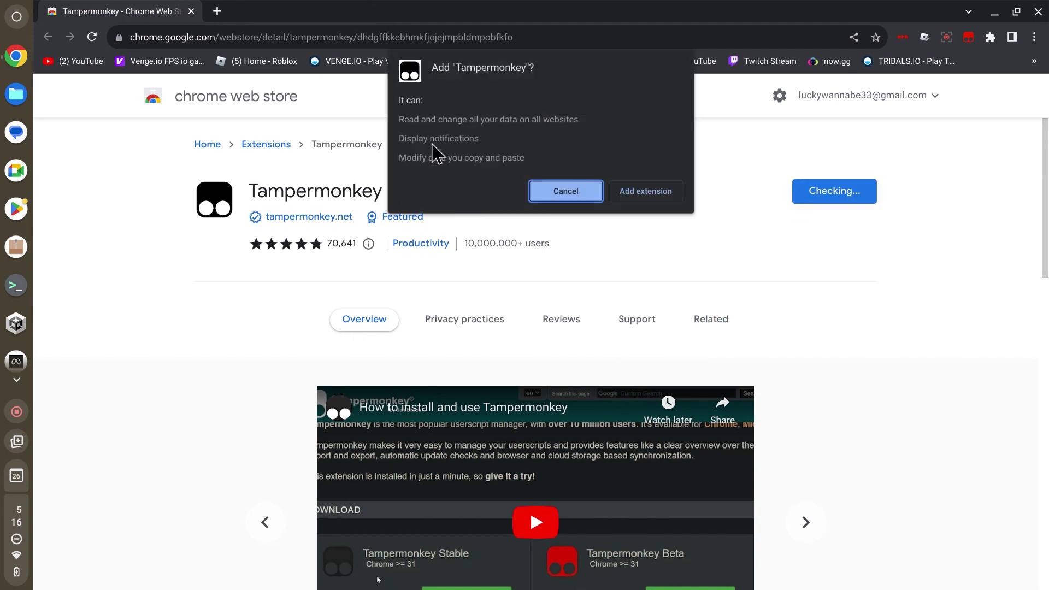
click(669, 192)
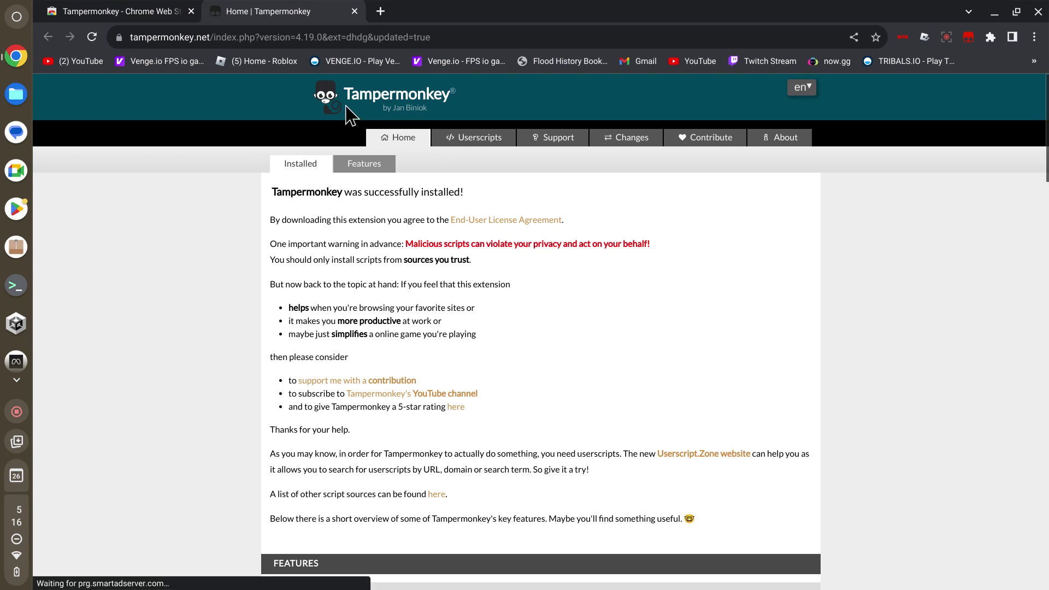
click(355, 12)
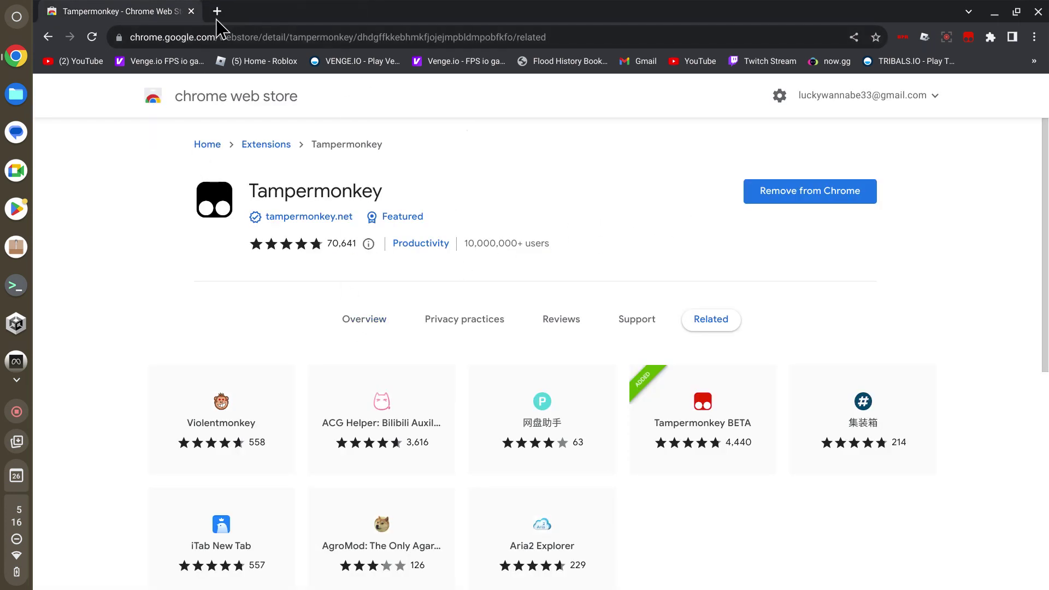
Step: Replace the Web Store tab with a new tab and open the Venge.io bookmark
click(217, 11)
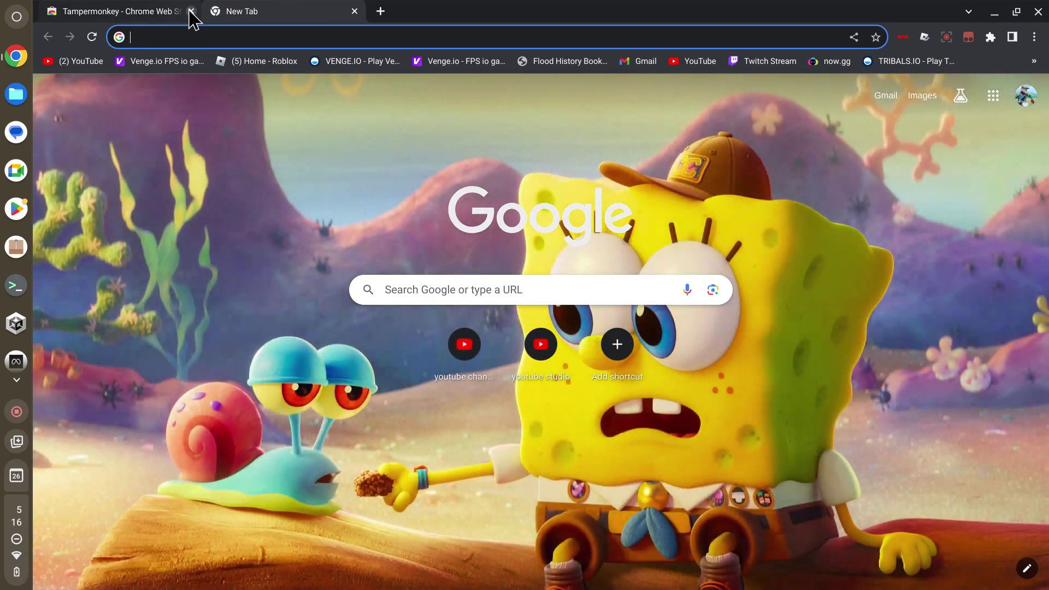
click(190, 11)
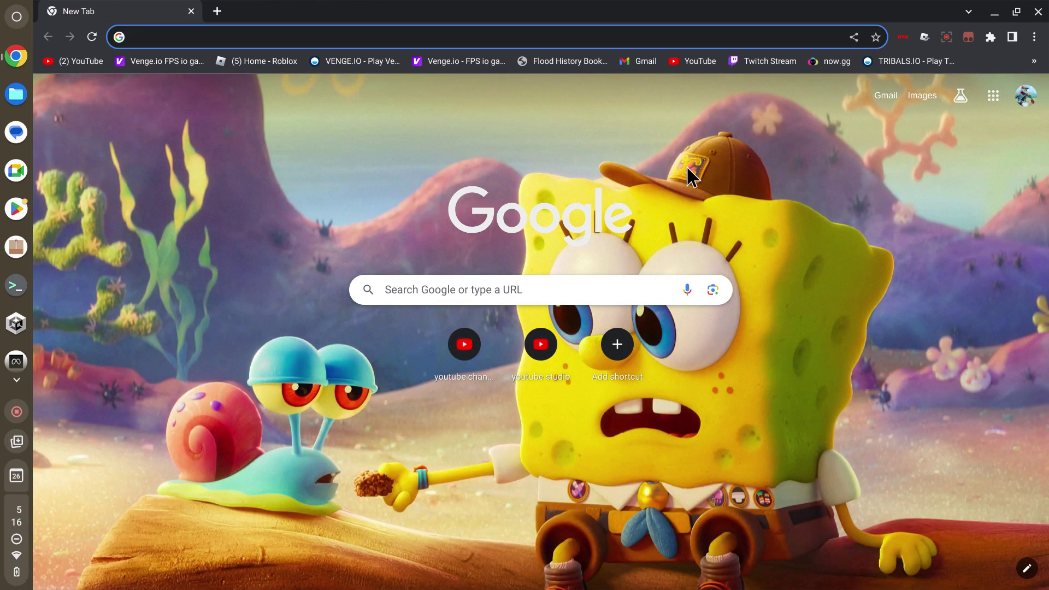
click(182, 62)
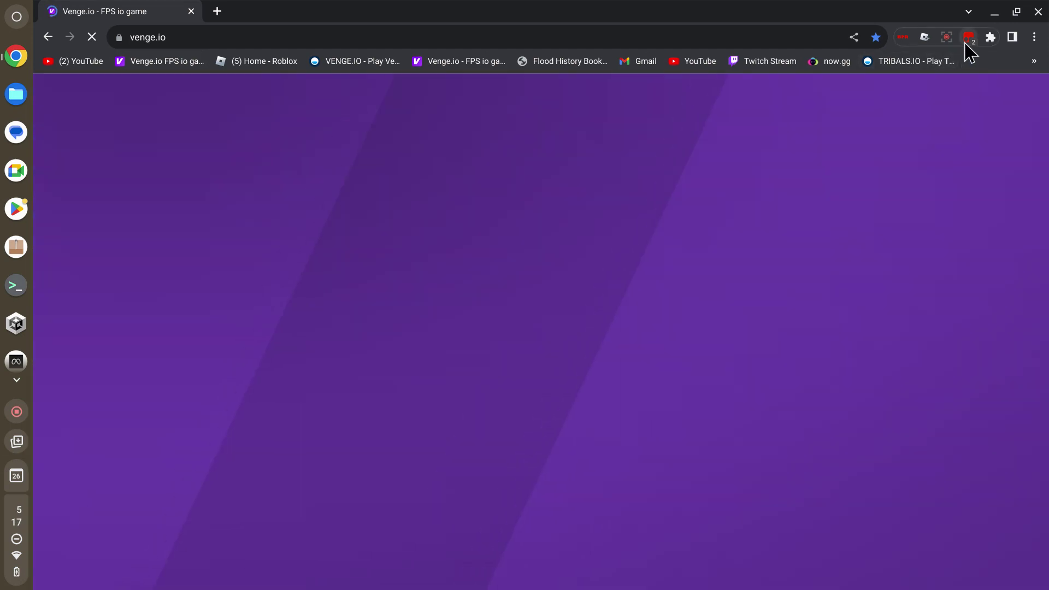
Step: Remove Tampermonkey BETA with the third-party survey reason, then reload Venge.io
right_click(966, 41)
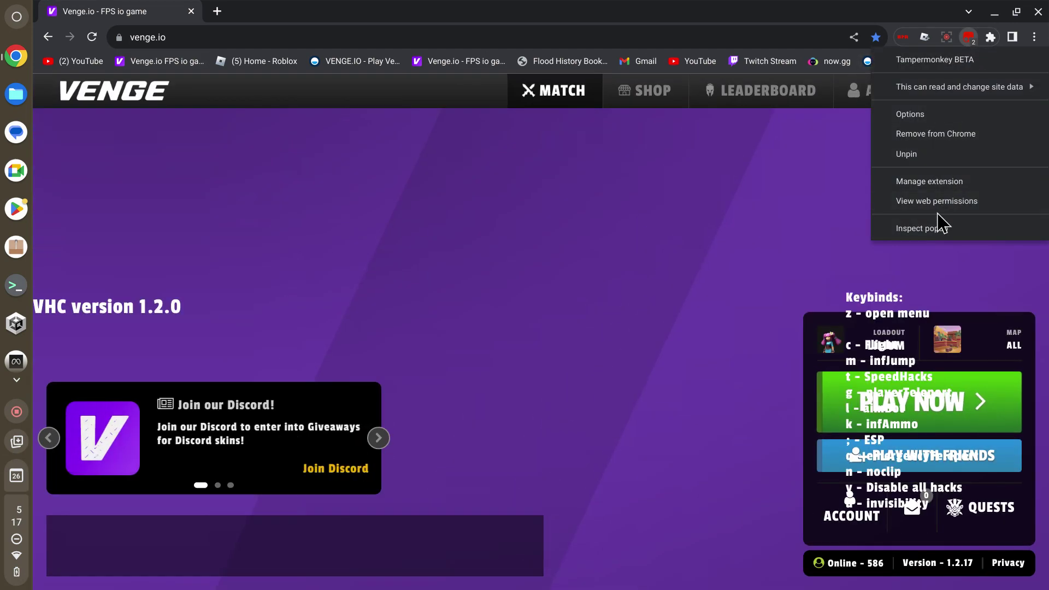
click(934, 136)
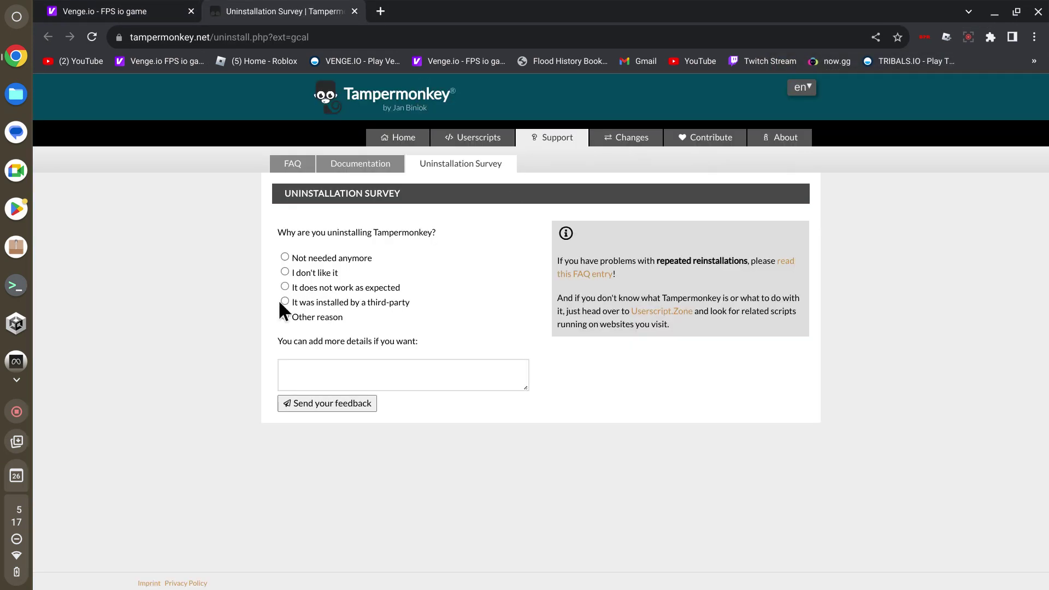
click(284, 302)
click(313, 400)
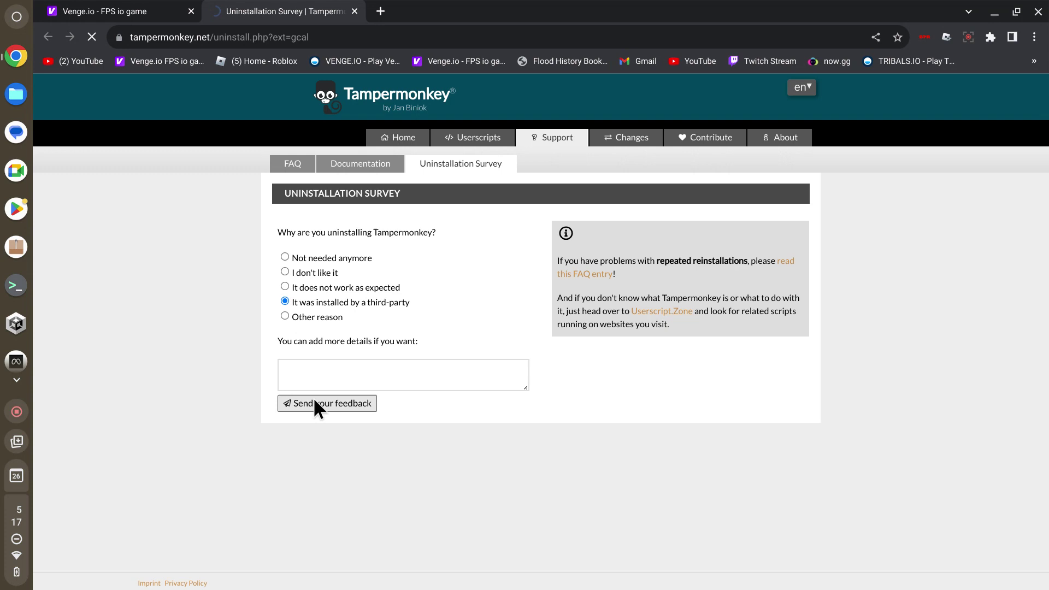
click(355, 11)
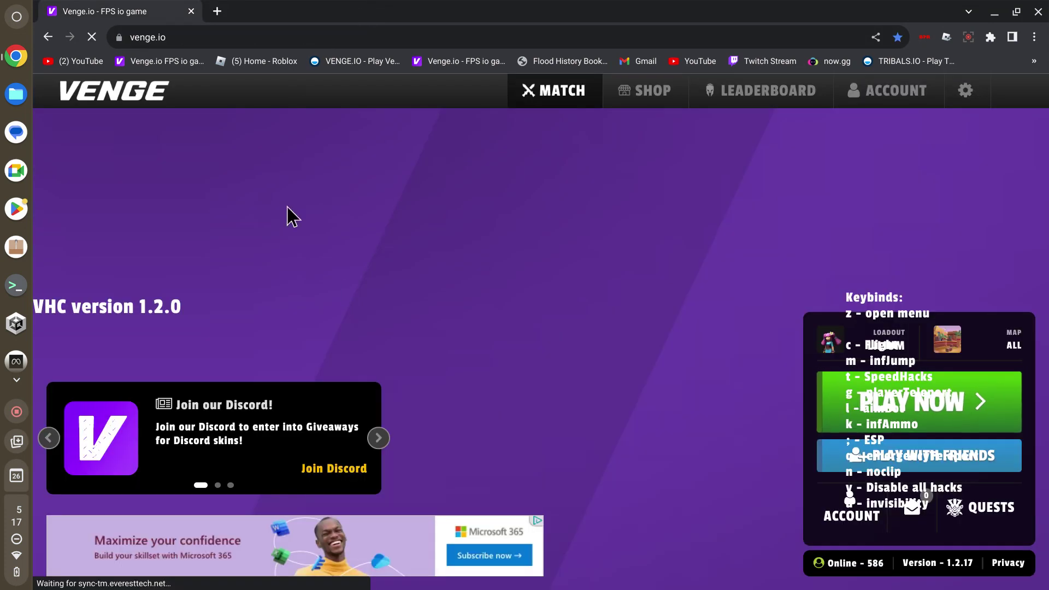
click(92, 37)
click(91, 37)
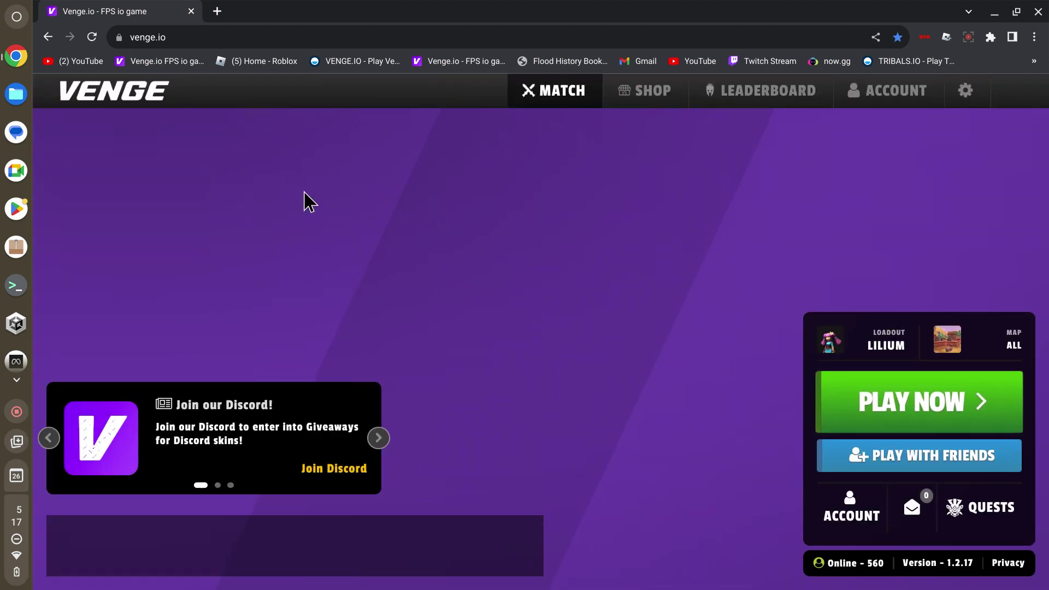
Step: Replace the Venge.io tab with a new tab showing tampermonkey.net
click(212, 12)
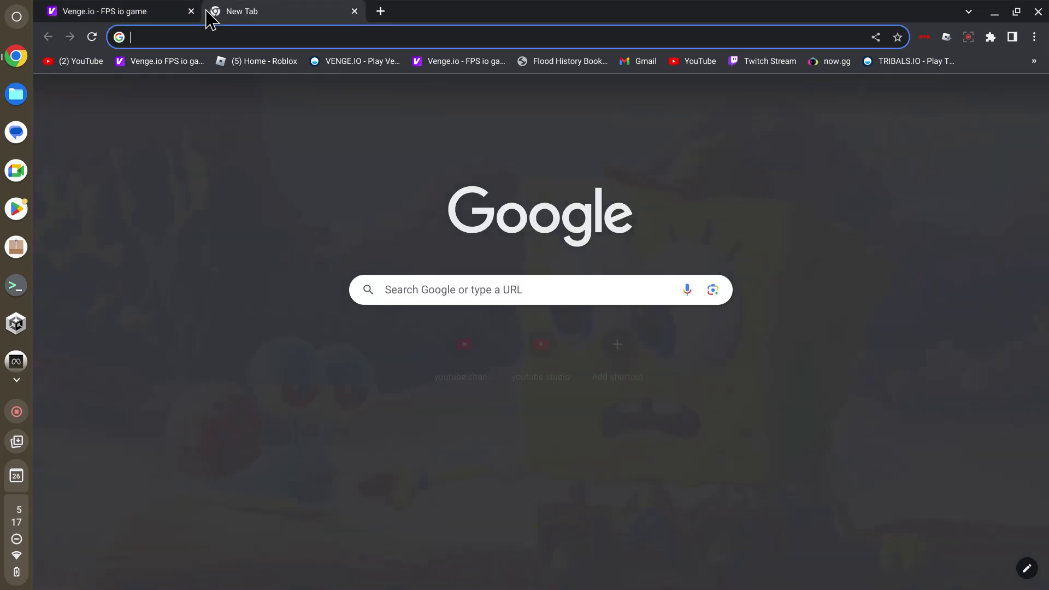
click(191, 12)
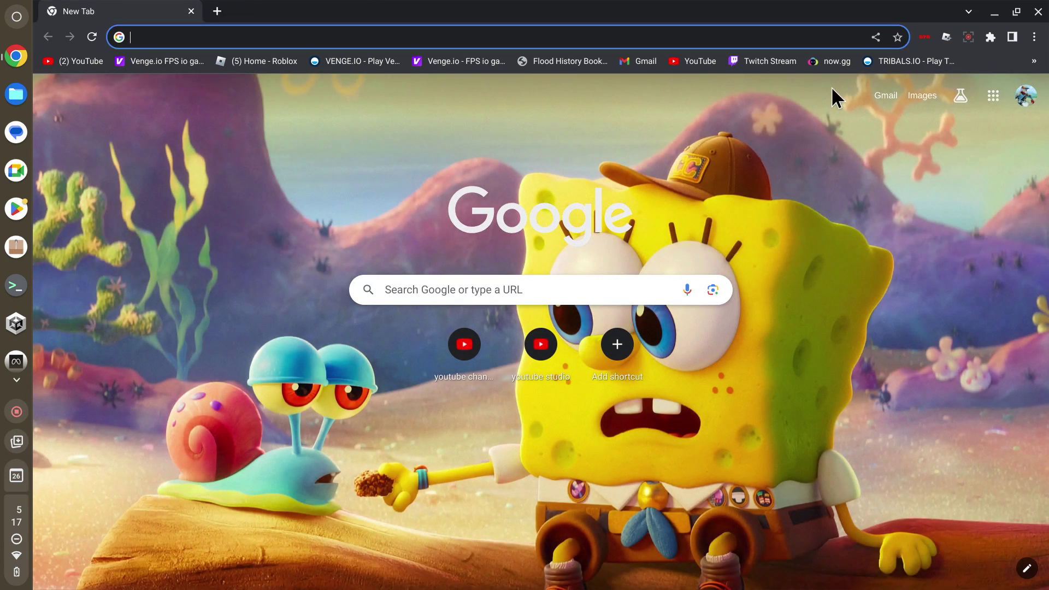
text(tamper)
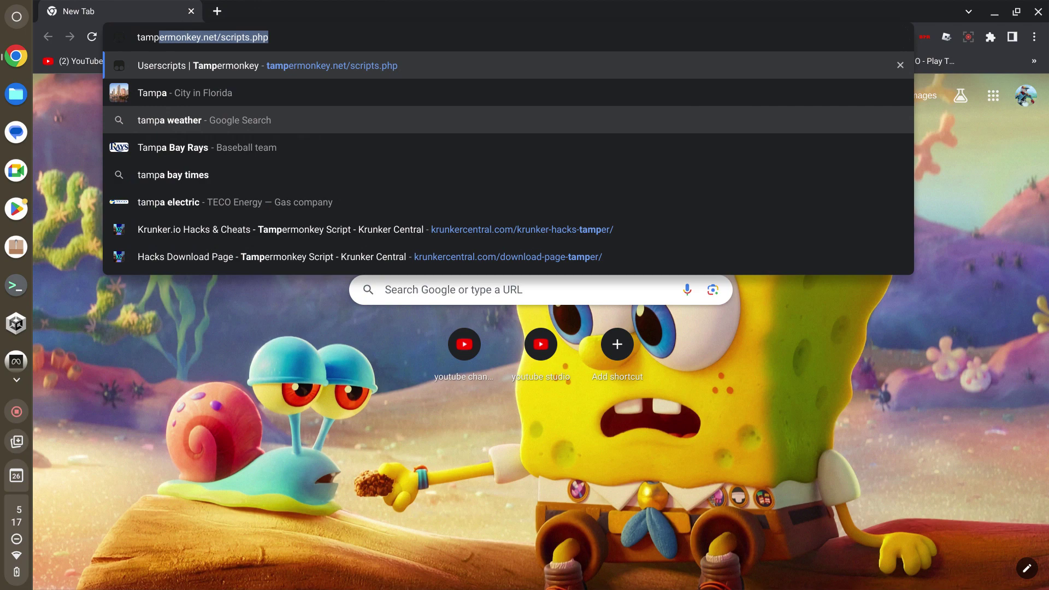
text(monkey)
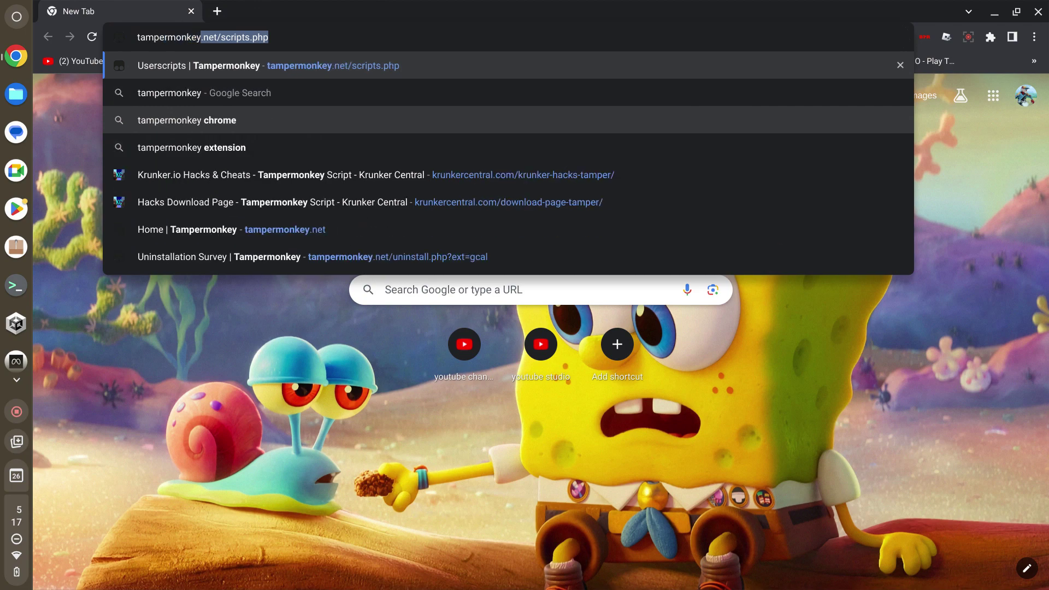
text(.net)
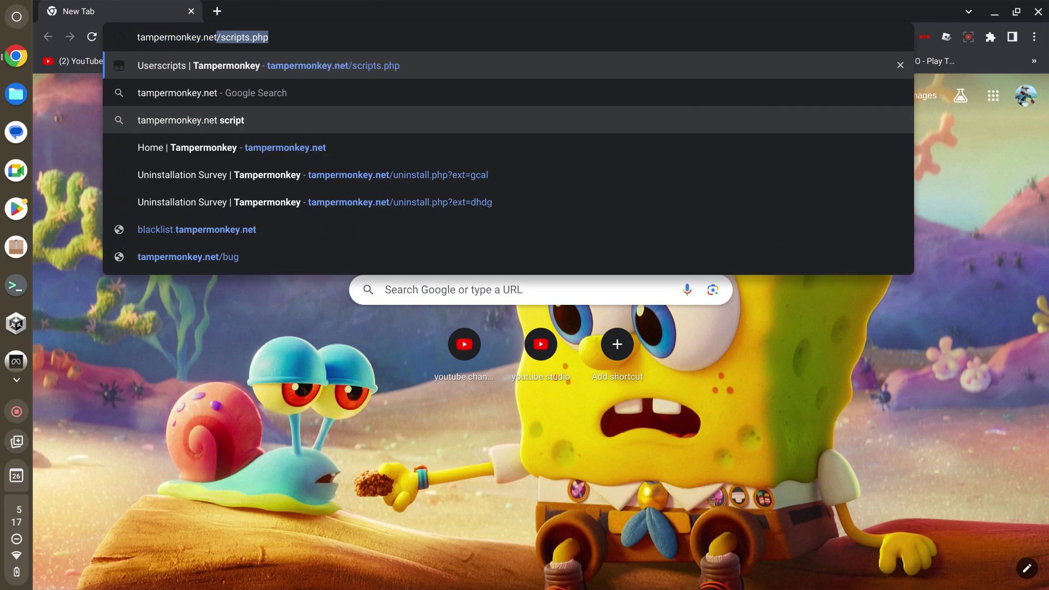
key(Return)
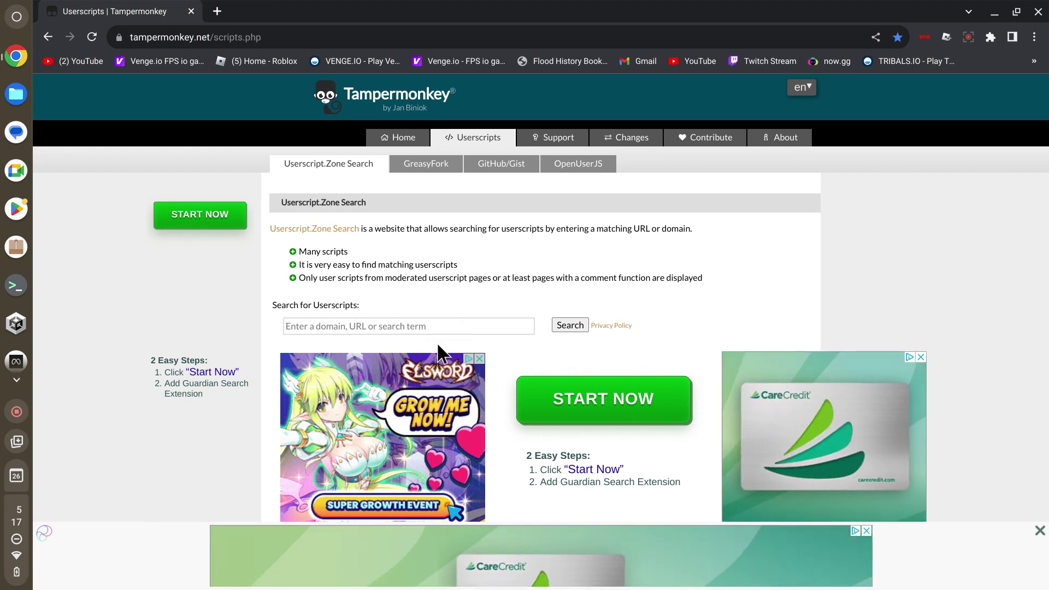
Step: Search Userscript.Zone from the Tampermonkey site for 'venge.io hack'
click(410, 323)
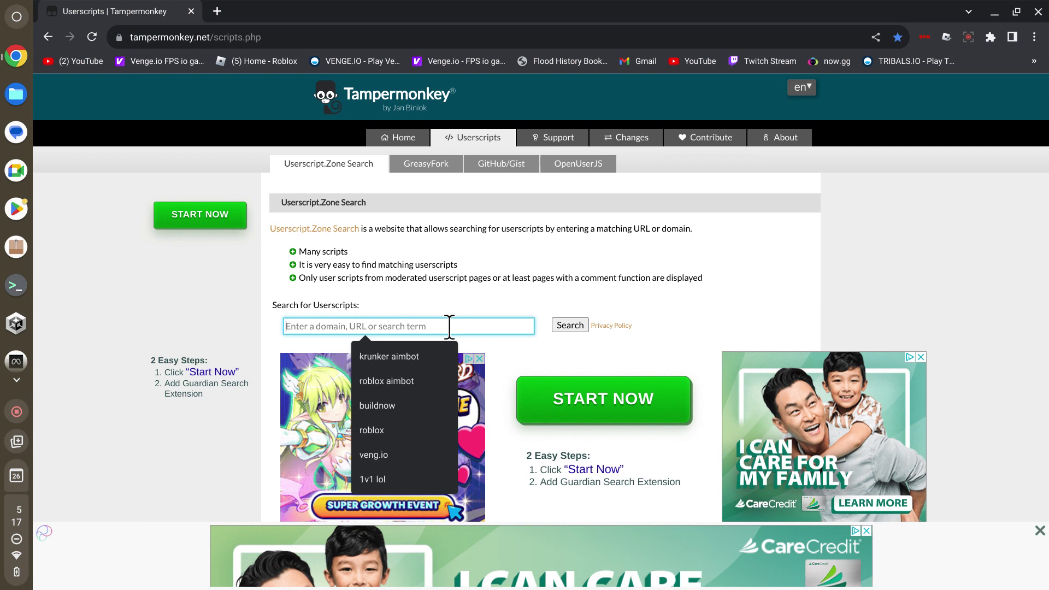
text(ven)
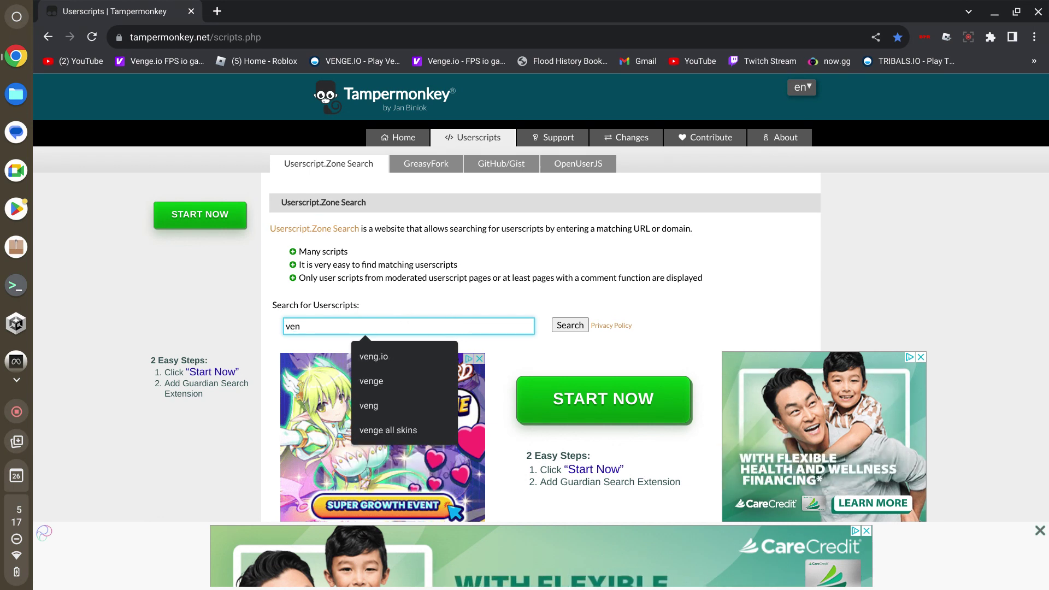
text(e)
key(BackSpace)
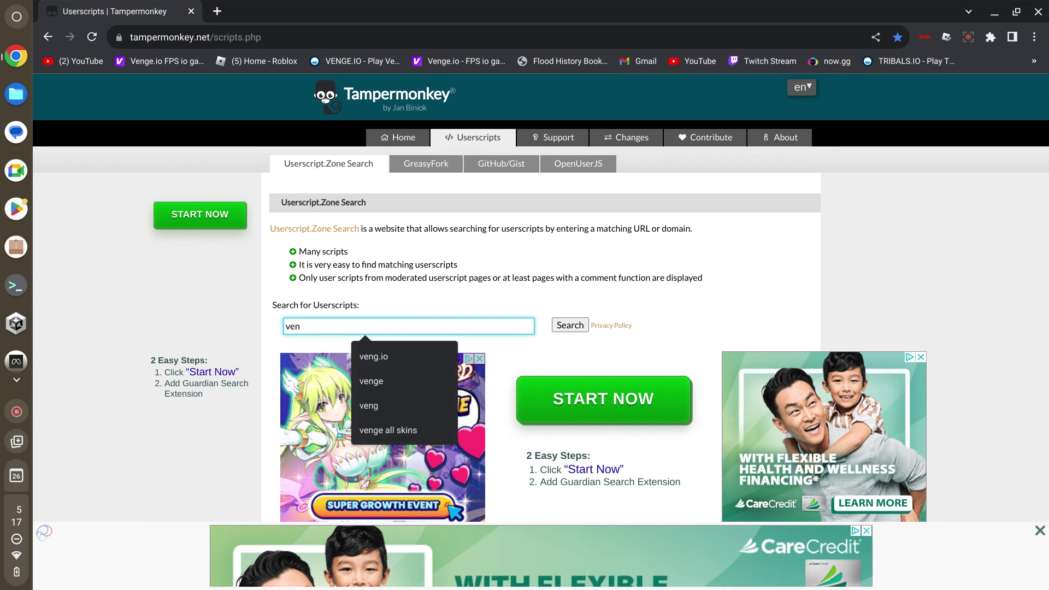
text(ge.io hacks)
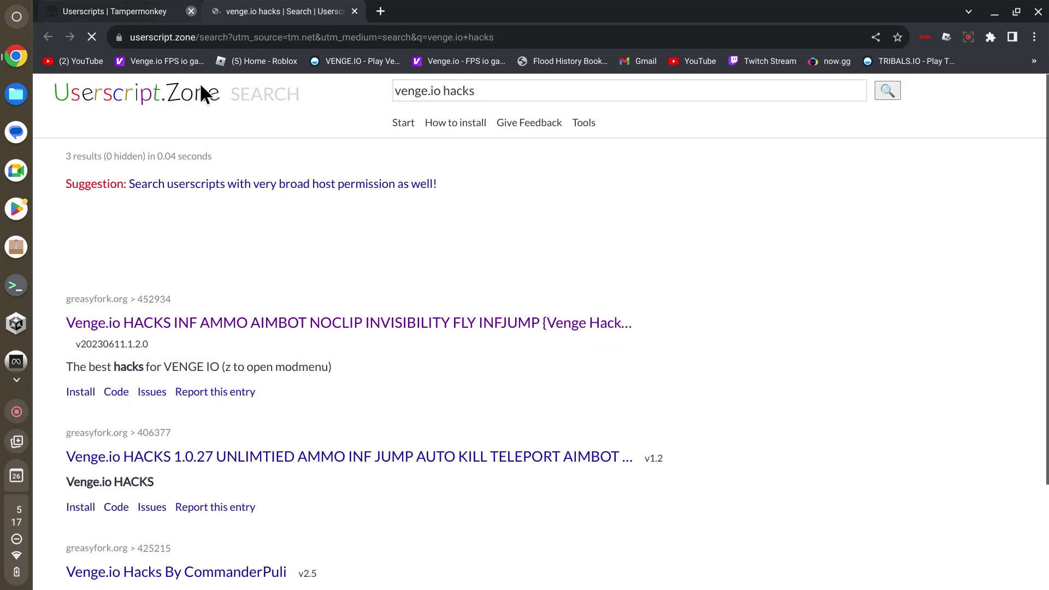
Step: Review the first Venge.io hacks result and its Greasy Fork page
scroll(419, 344, down, 1)
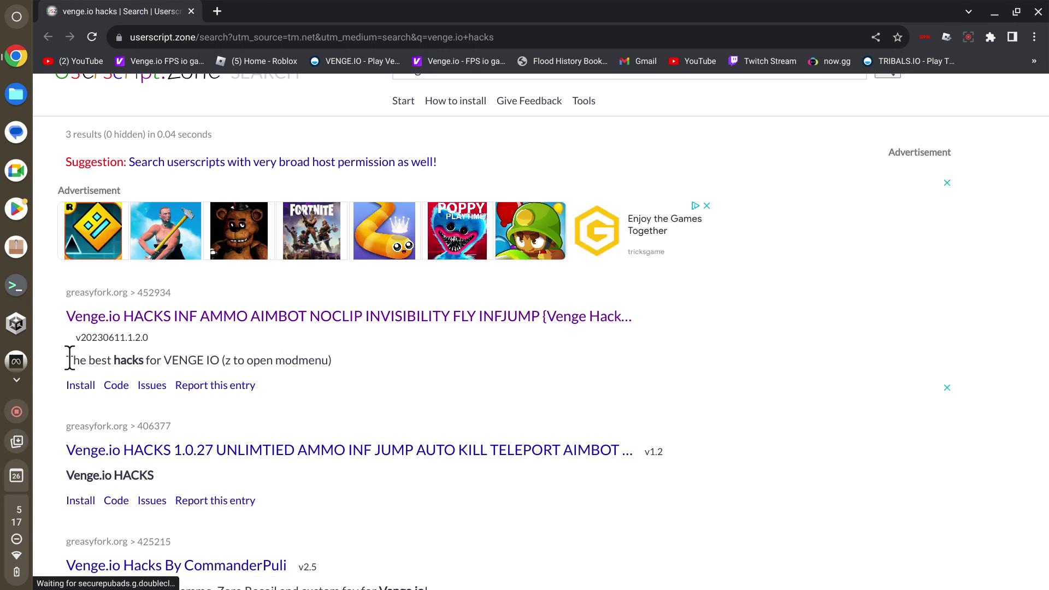
drag(69, 358, 313, 360)
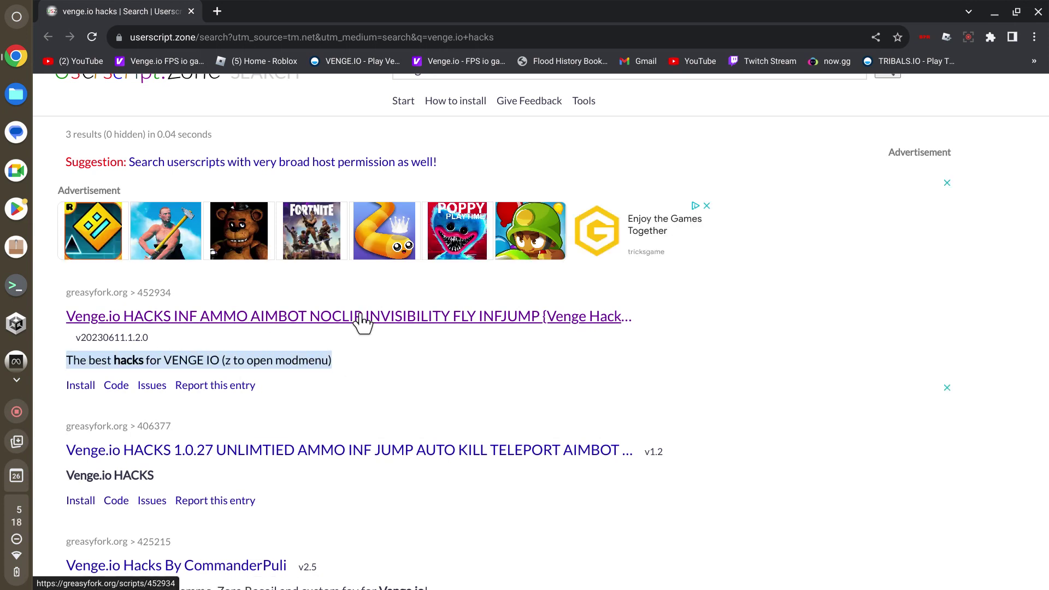
click(437, 322)
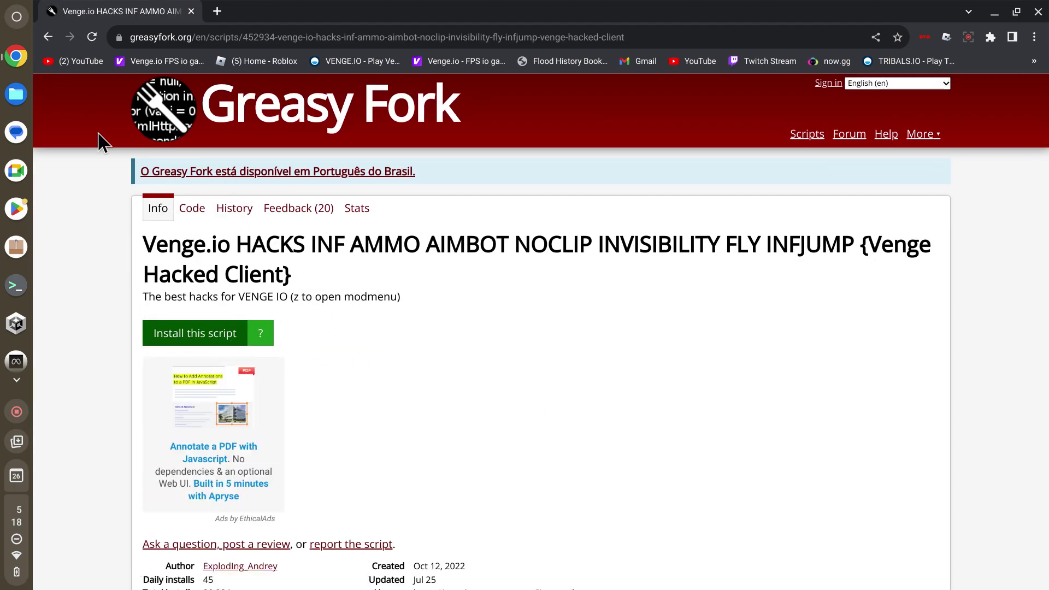
click(39, 37)
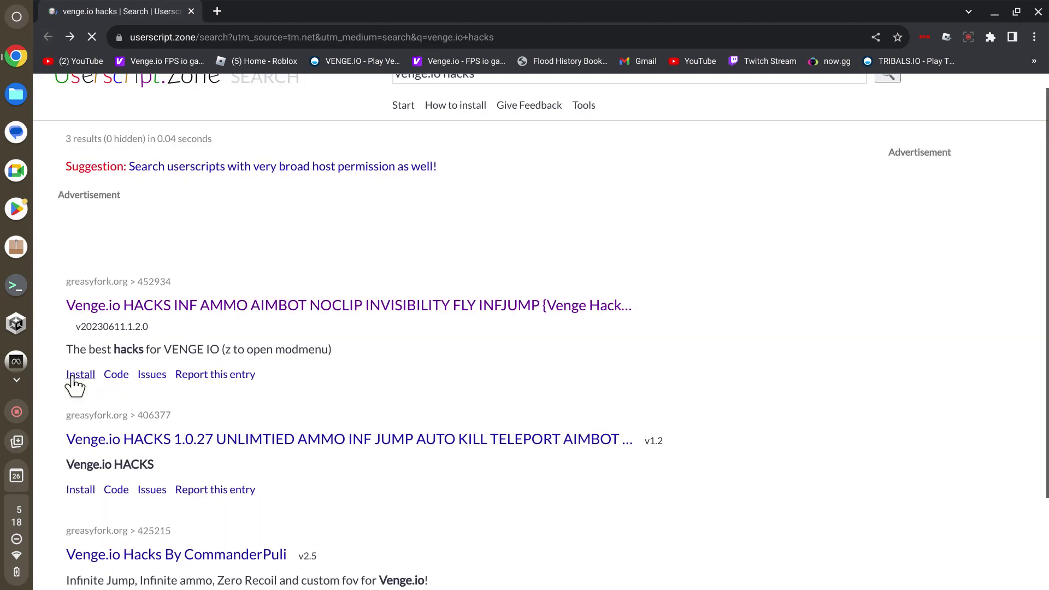
Step: Install the Venge Hacked Client userscript into Tampermonkey and swap the results tab for a blank tab
click(77, 374)
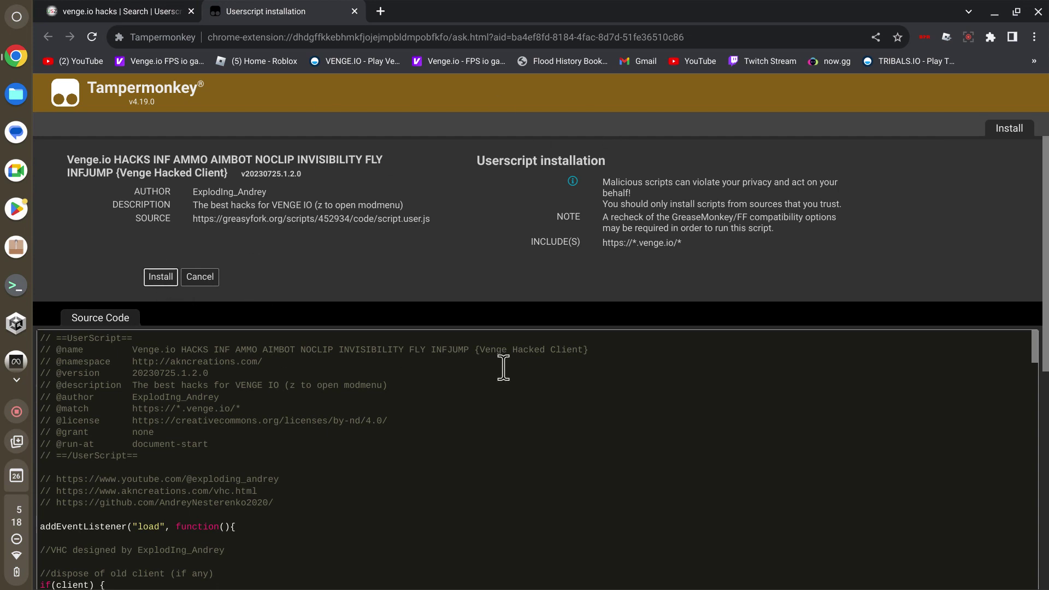
click(172, 279)
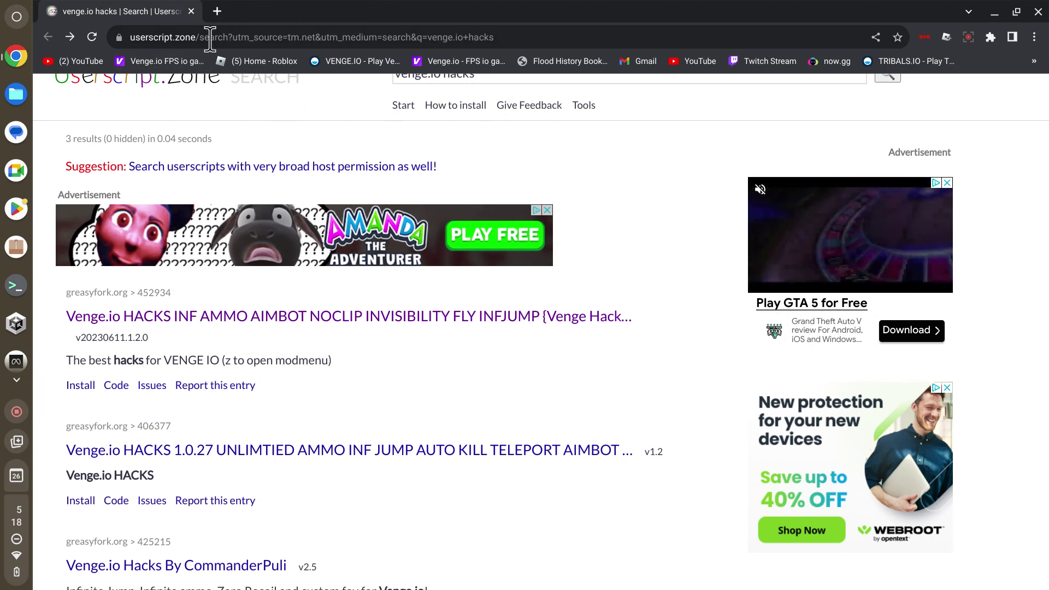
click(217, 11)
click(191, 11)
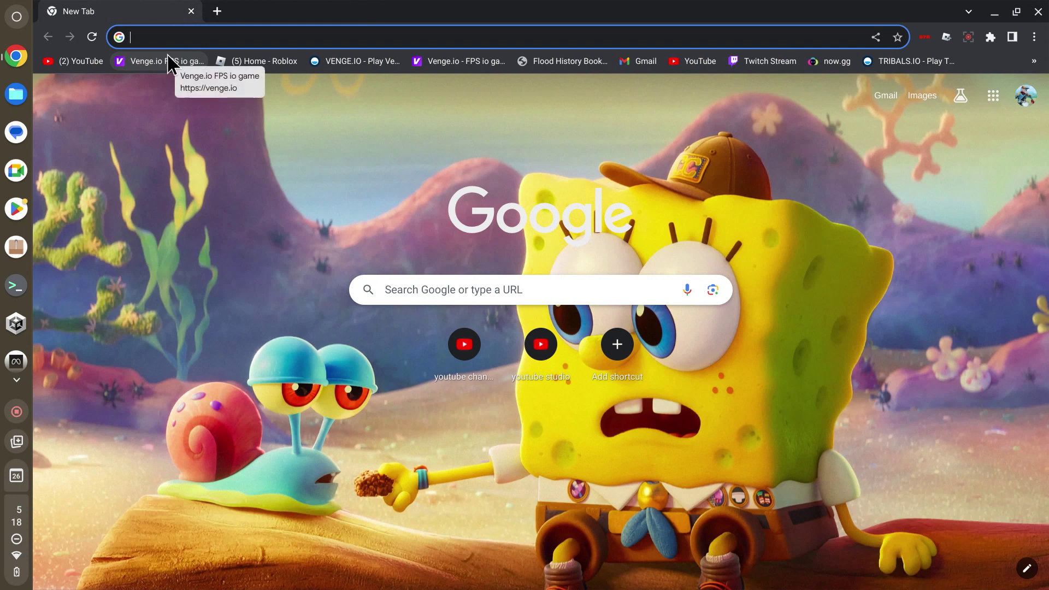
Step: Open Venge.io from the bookmarks and join a match with PLAY NOW
click(169, 62)
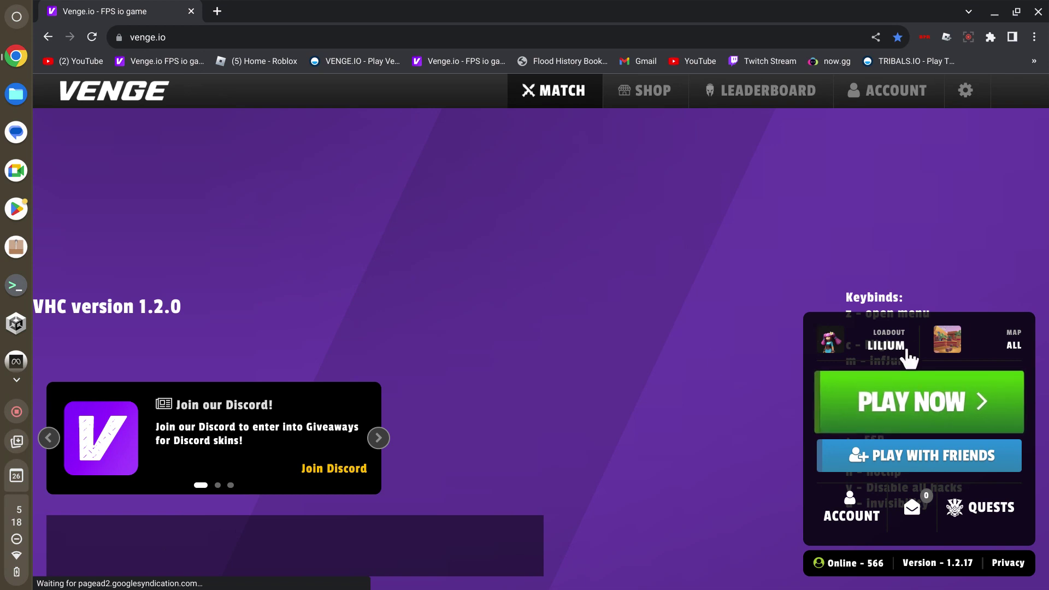
click(918, 399)
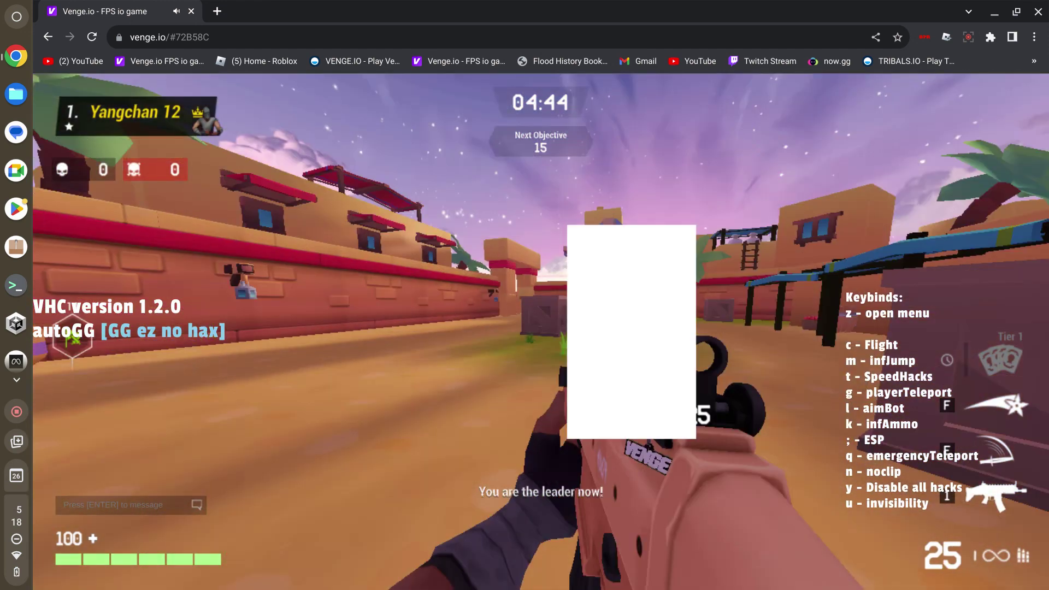
Step: Move toward the buildings and fire at the wall ahead
key(w)
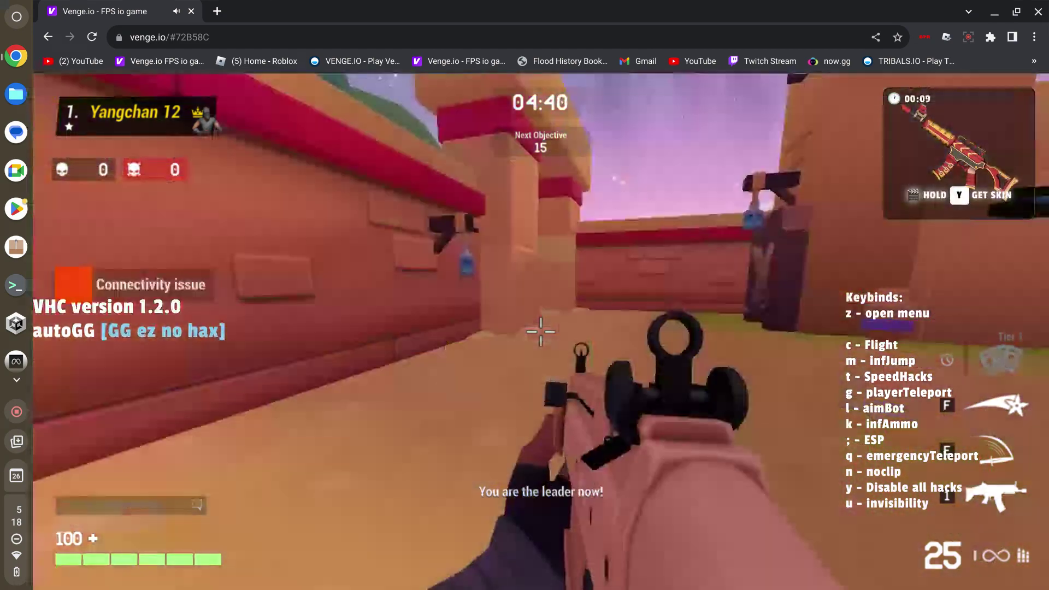
key(r)
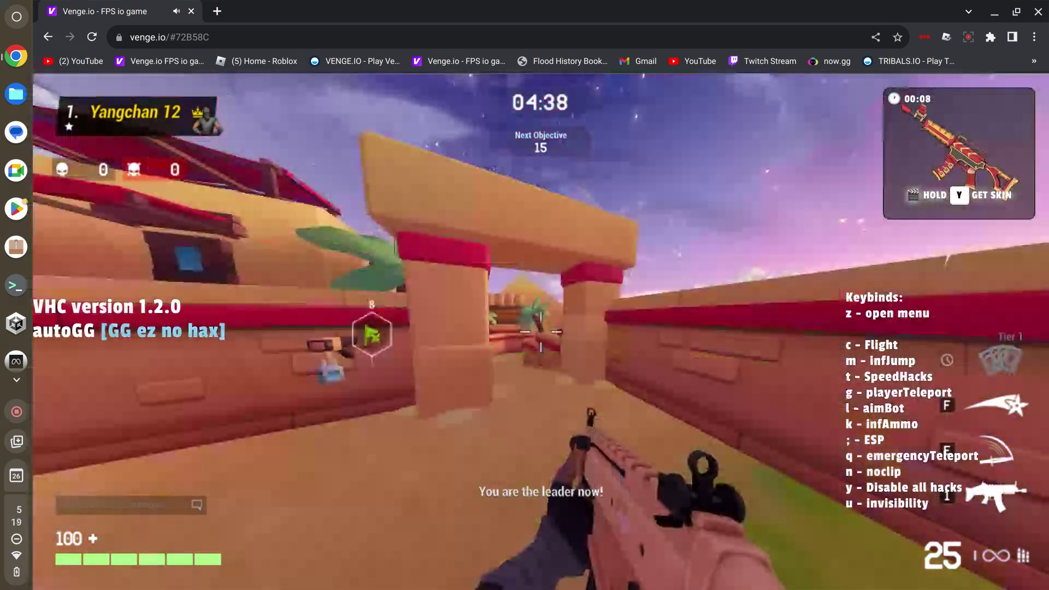
click(541, 331)
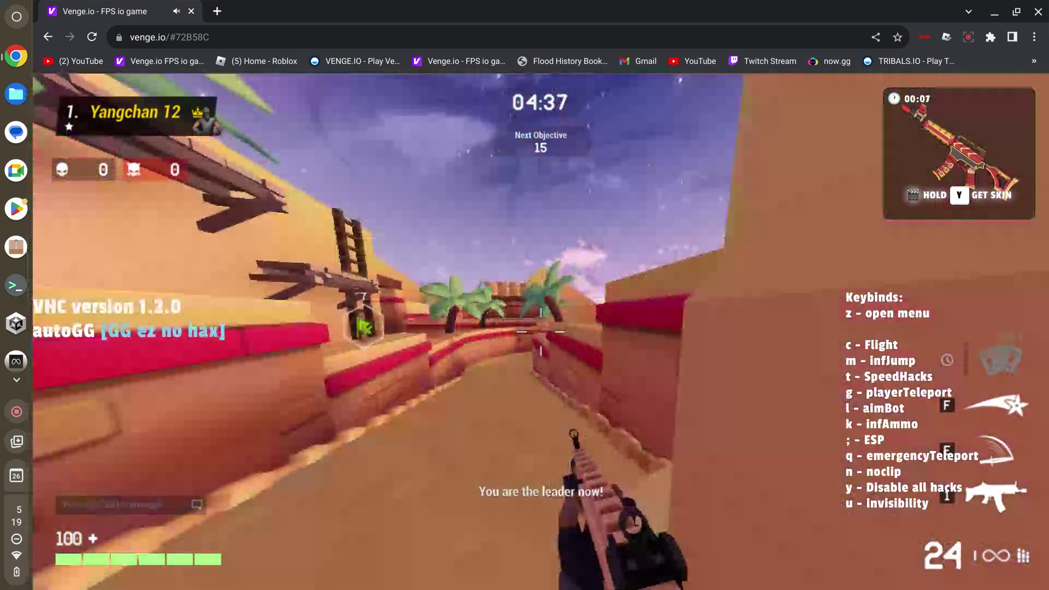
click(541, 331)
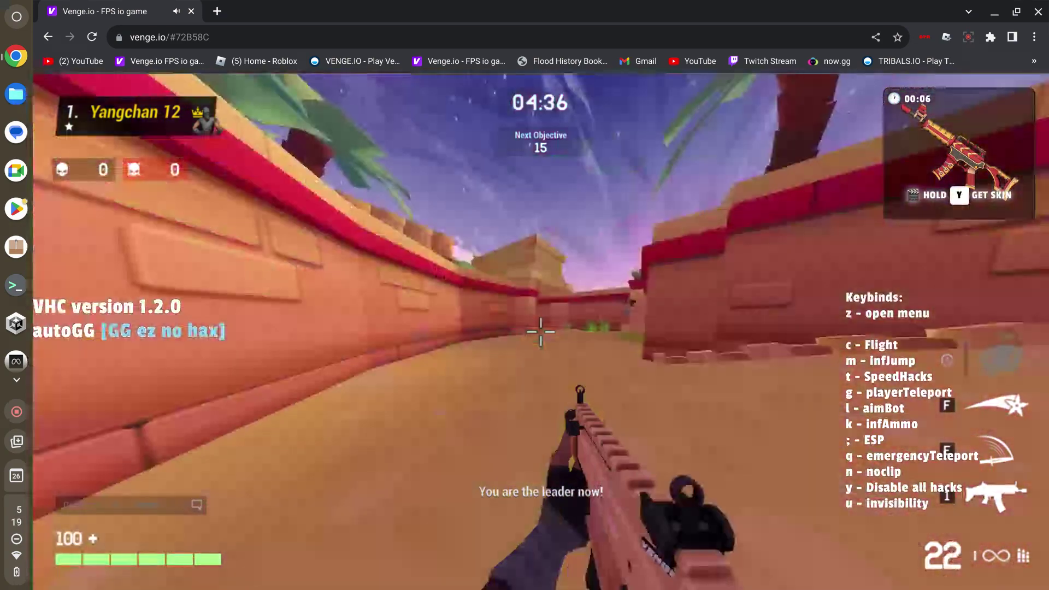
Step: In the VHC menu, toggle opGun, noRecoil, ESP and aimBot on and off, then close it
key(z)
key(z)
key(z)
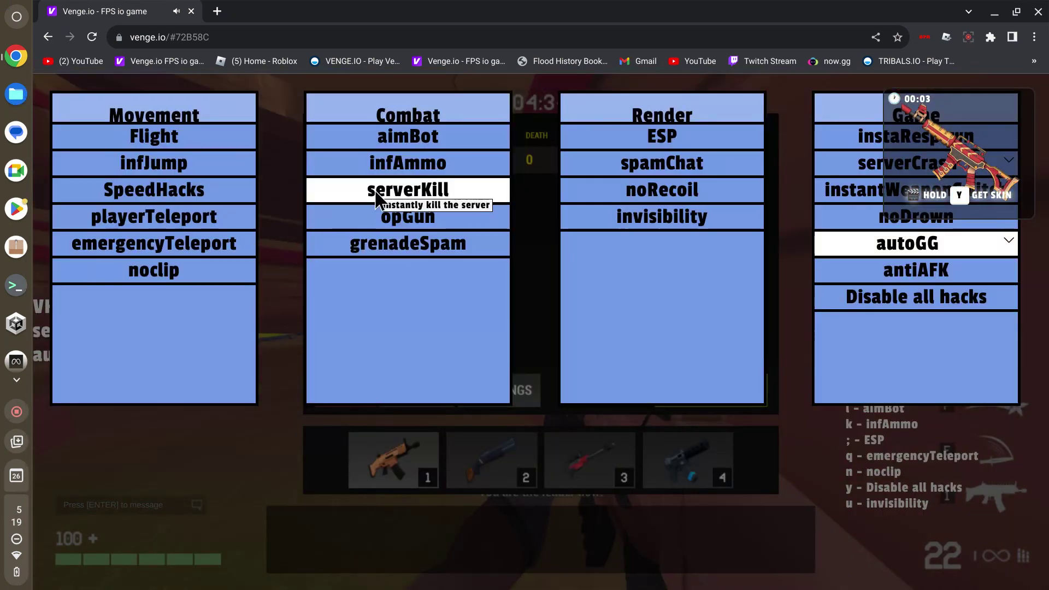
click(375, 217)
click(655, 191)
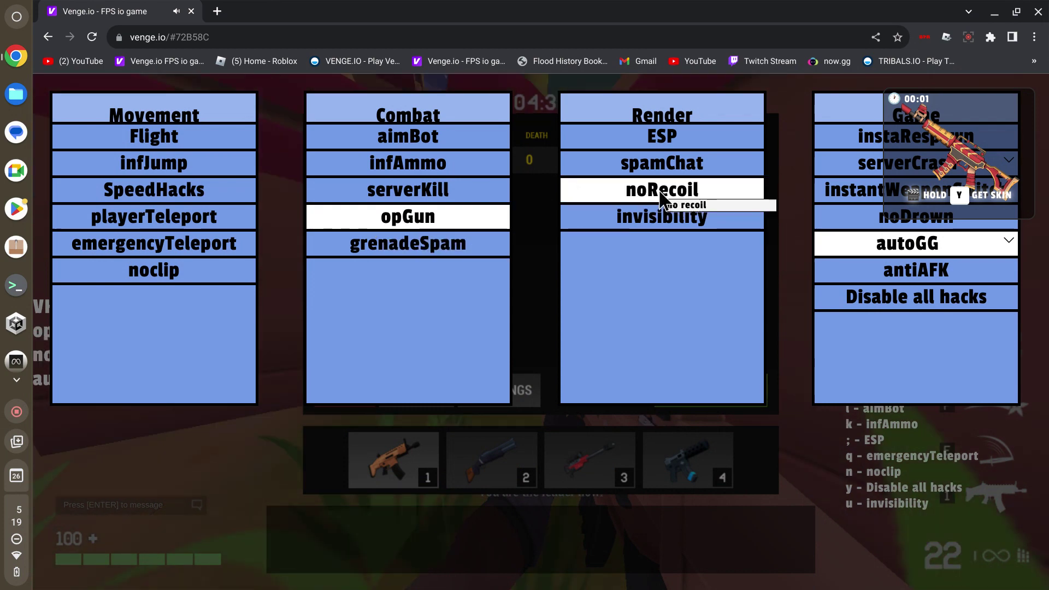
key(semicolon)
click(424, 215)
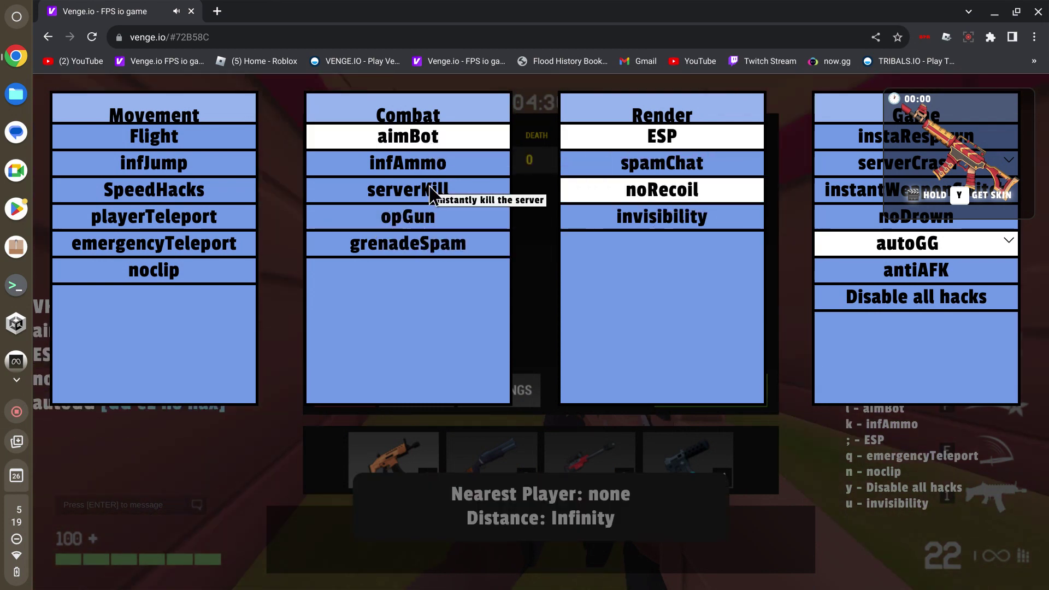
click(435, 137)
click(436, 137)
click(639, 143)
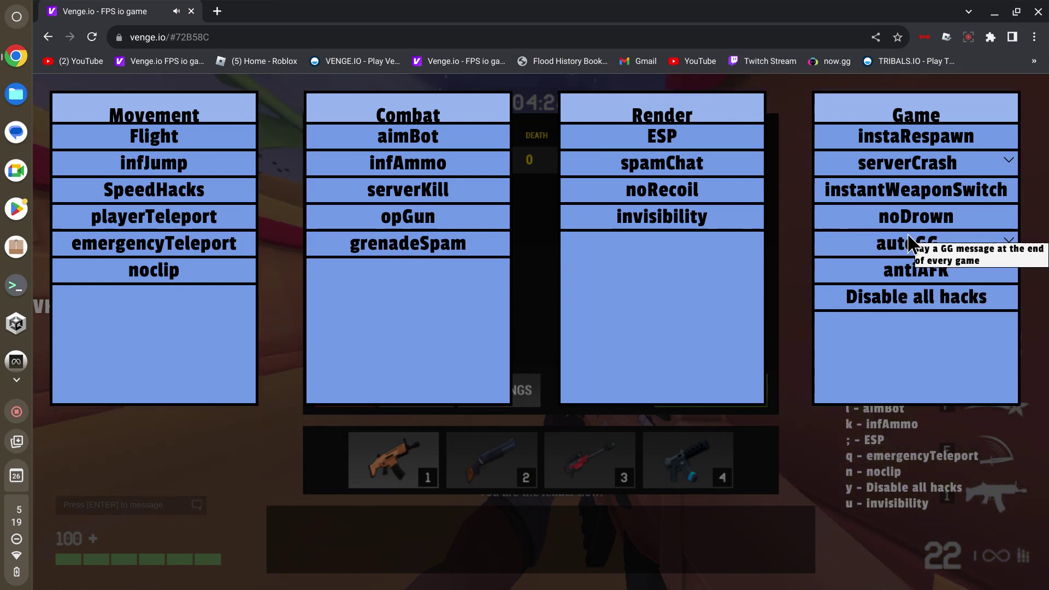
key(z)
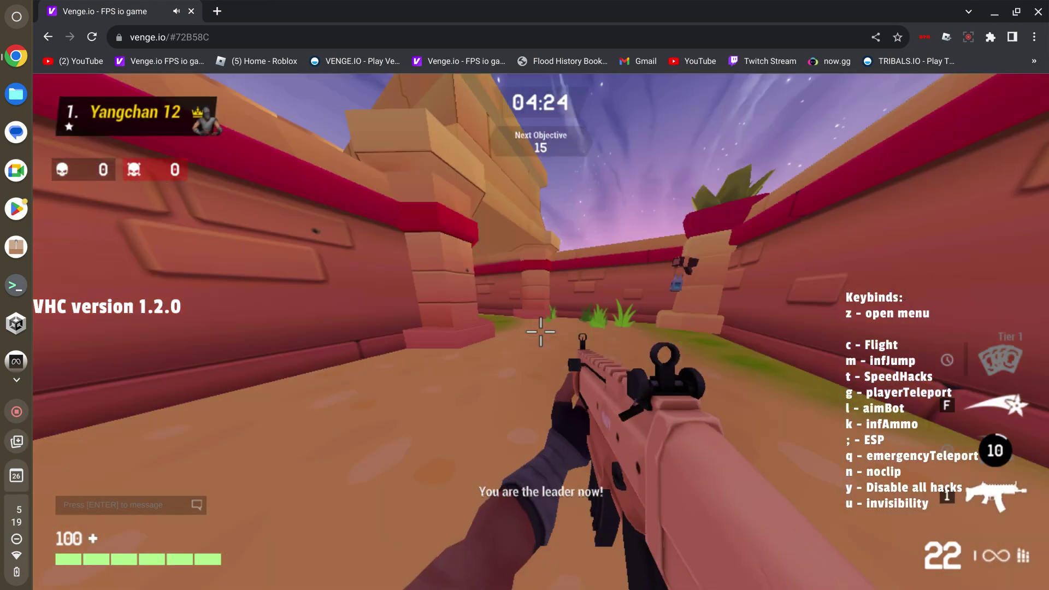
Step: Enable infJump to leap above the pyramid town, then drop back through the corridors
key(w)
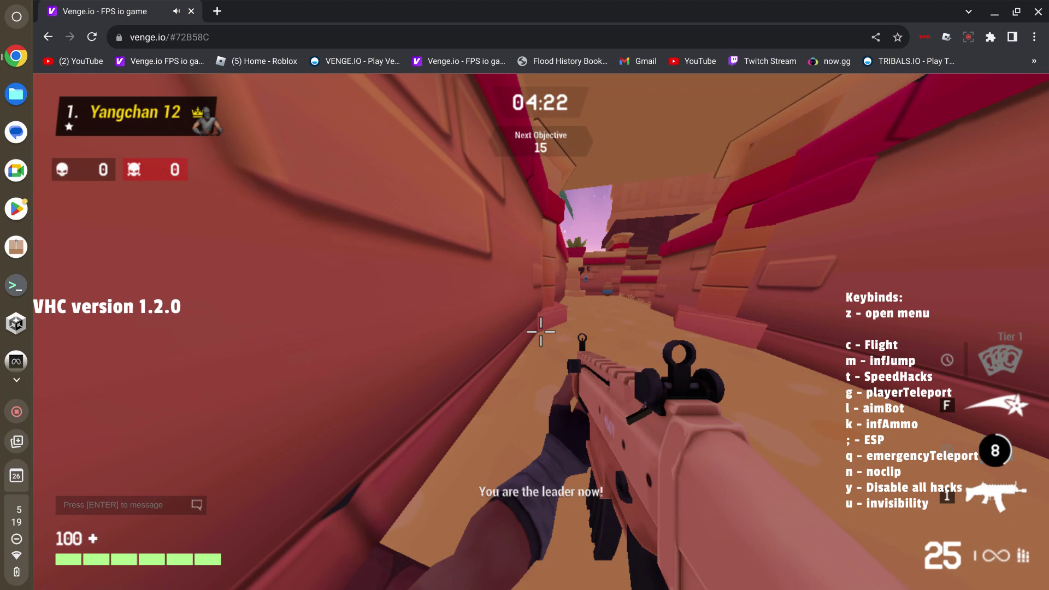
key(w)
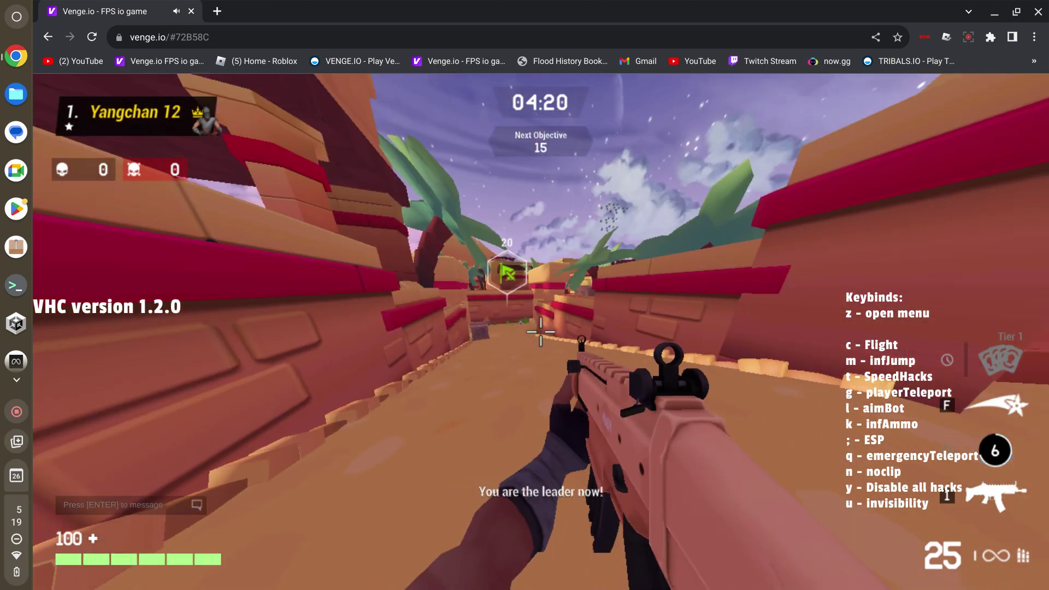
key(space)
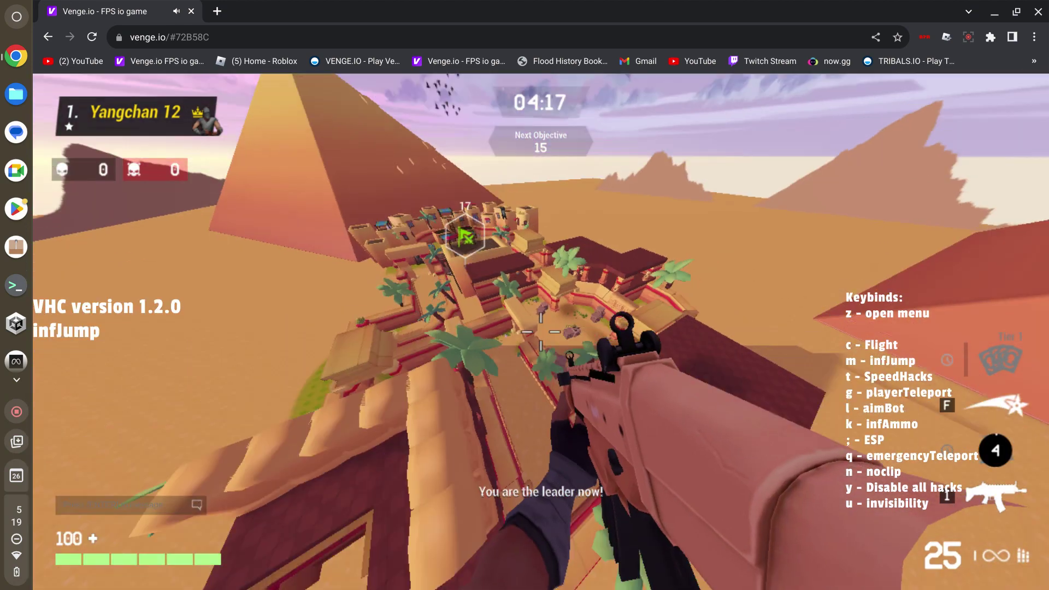
key(w)
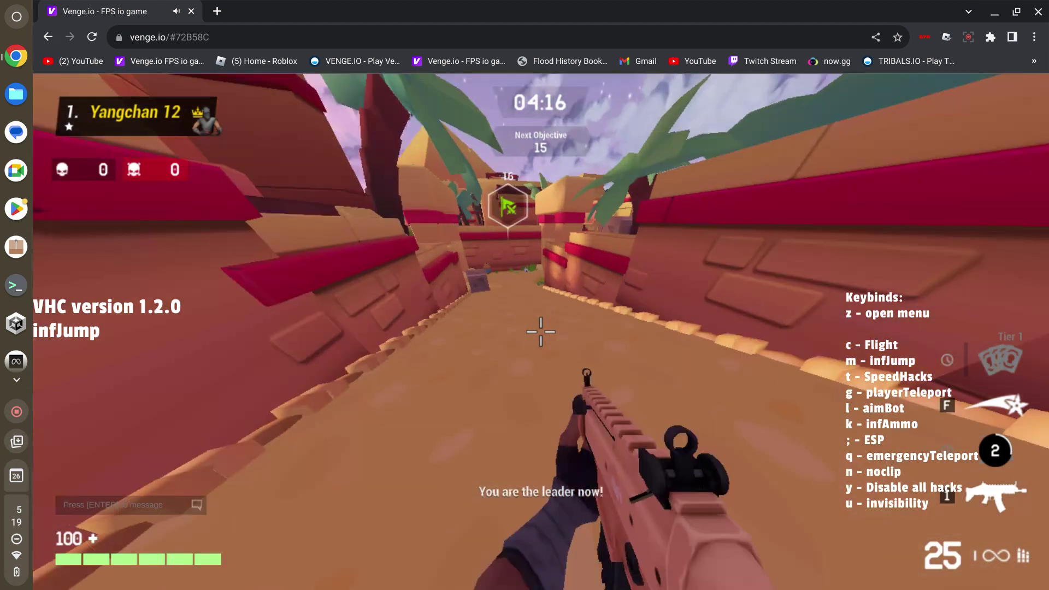
key(w)
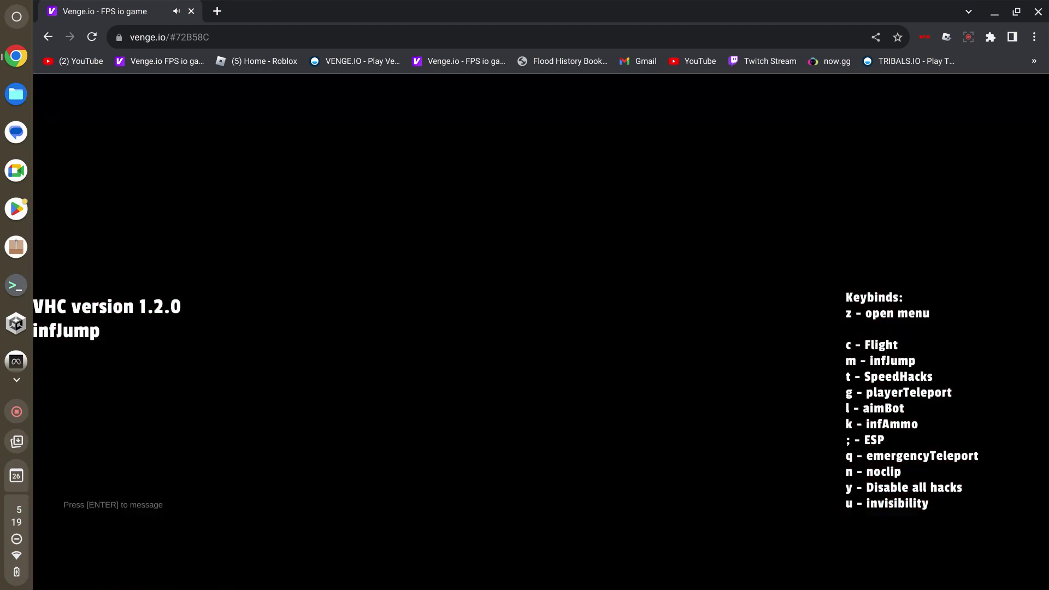
key(w)
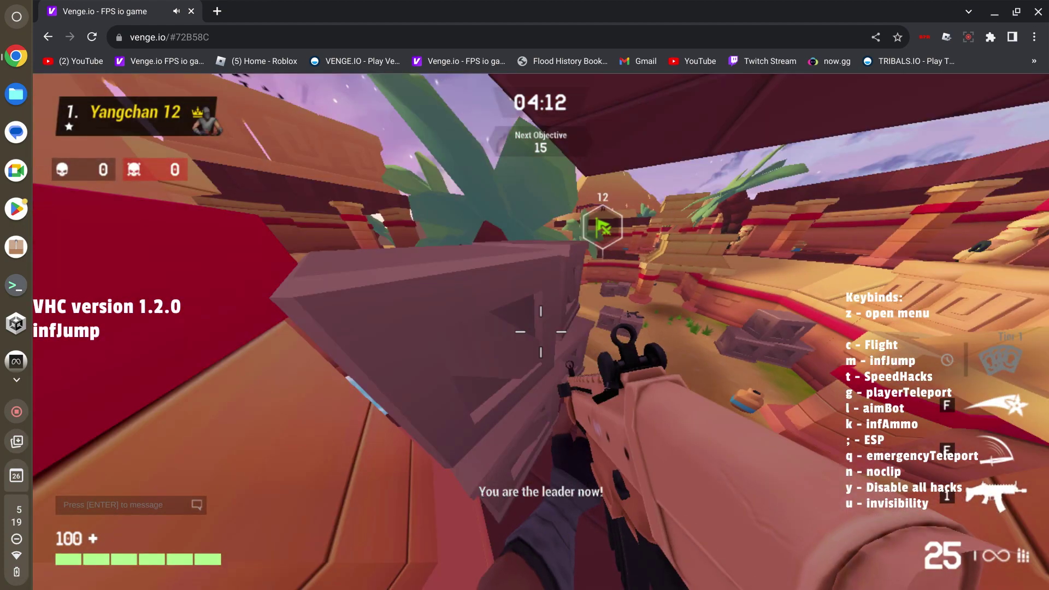
key(w)
Step: Briefly open and close the hack menu, then move into the room with the jump pad
key(z)
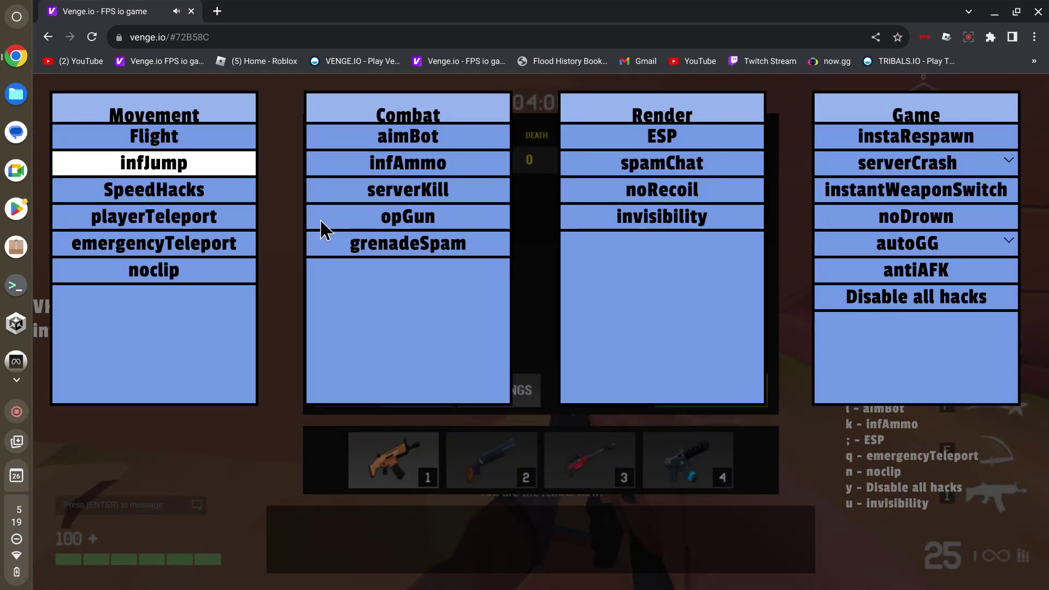
key(z)
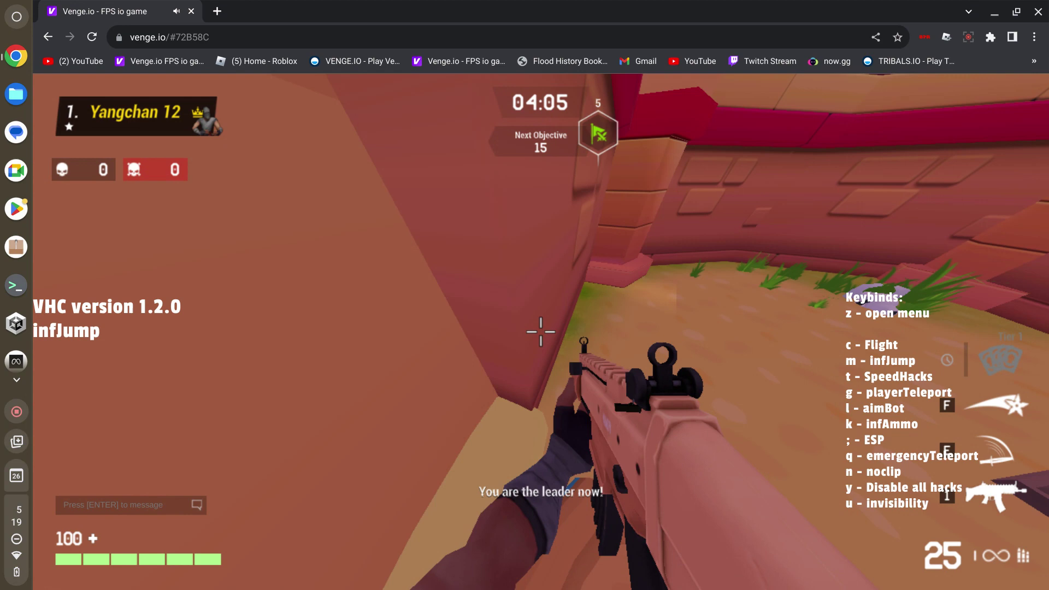
key(q)
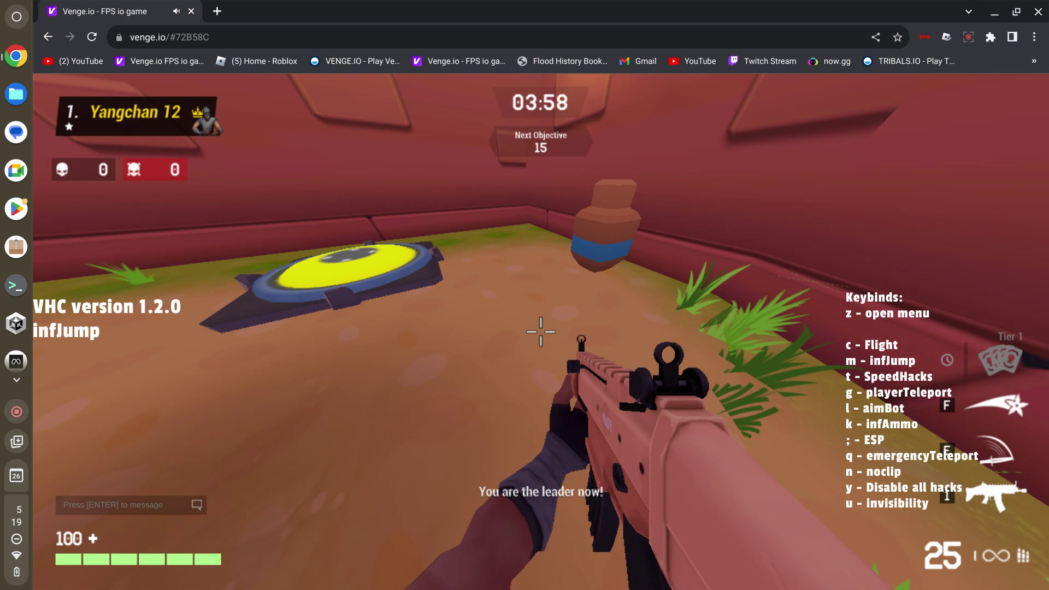
Step: In the VHC menu, turn on noDrown, noclip, SpeedHacks and playerTeleport
key(z)
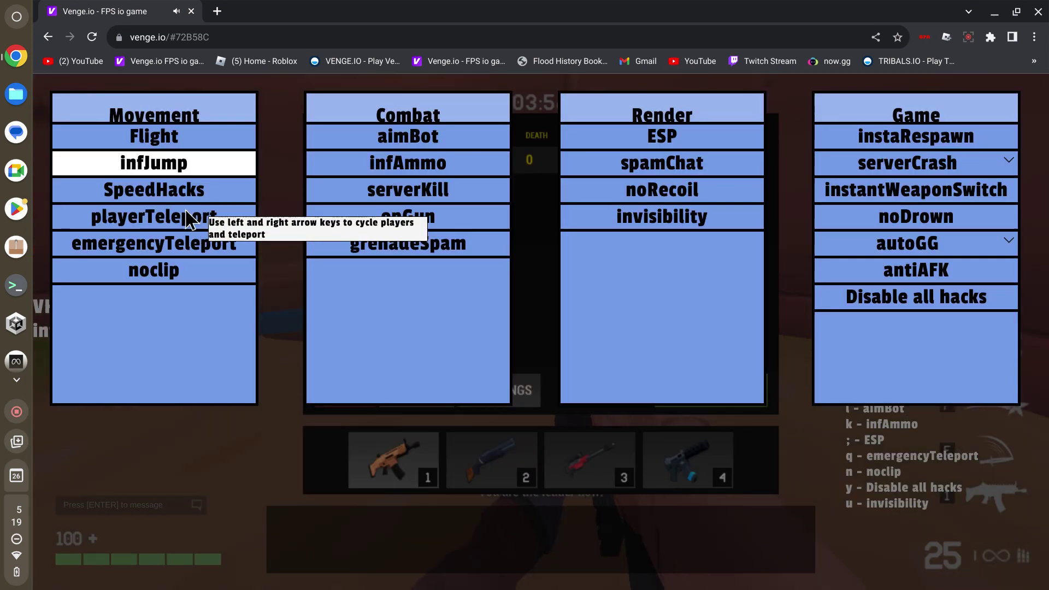
key(z)
key(z)
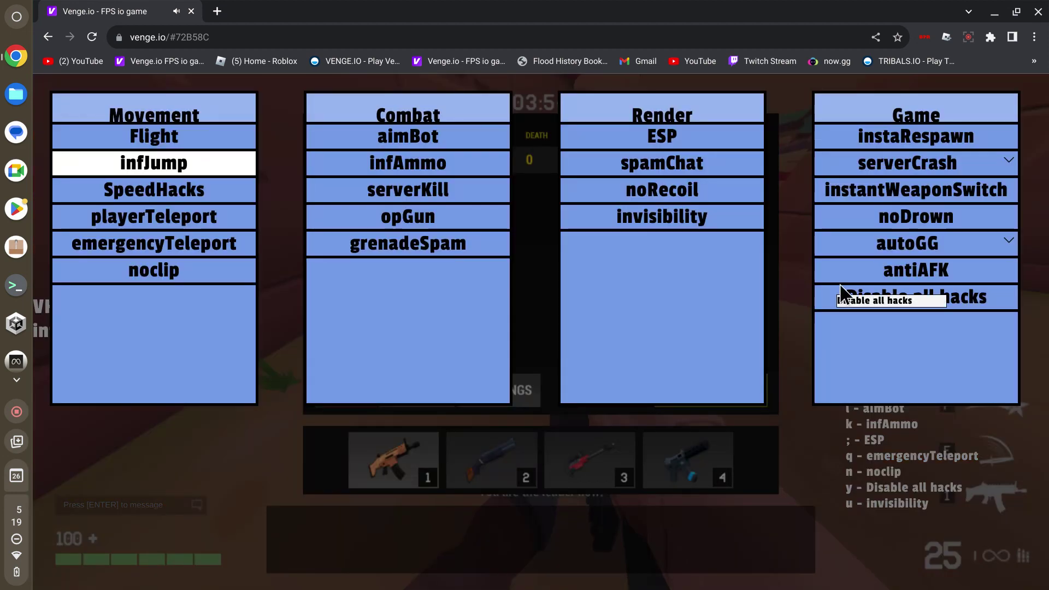
click(931, 224)
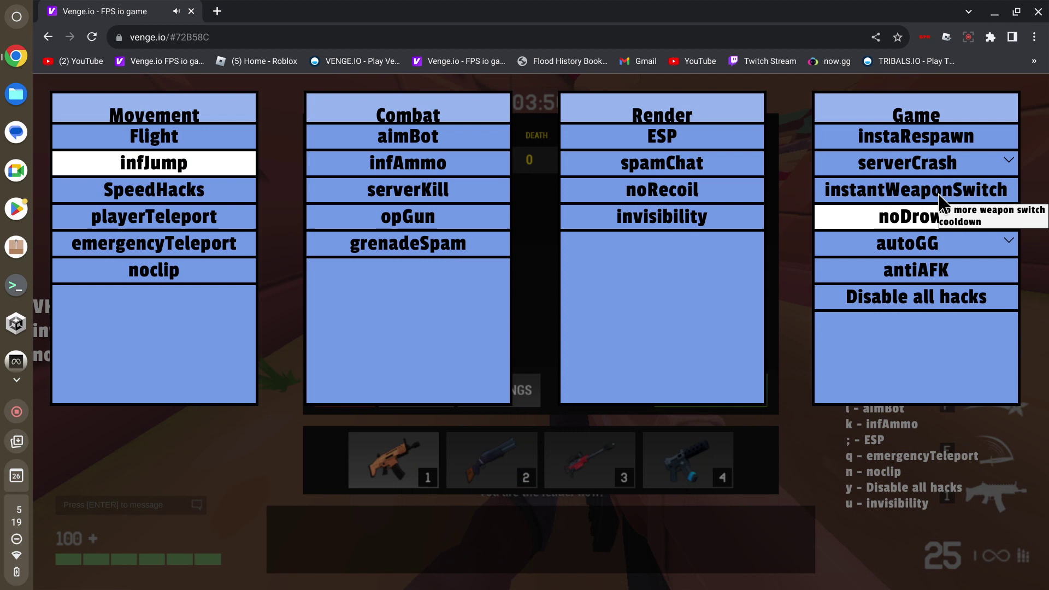
click(855, 173)
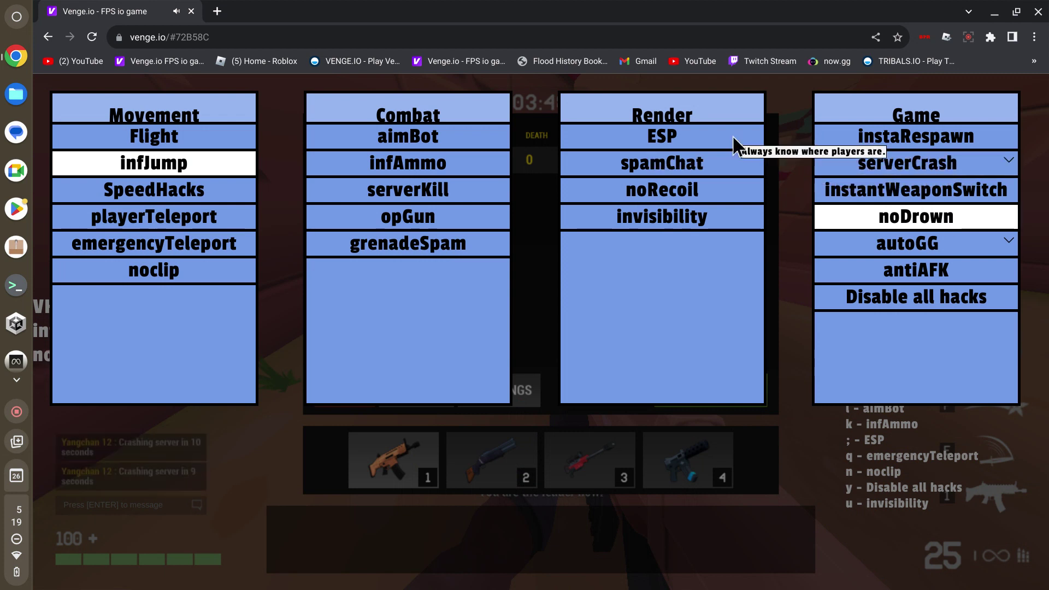
click(692, 136)
click(692, 131)
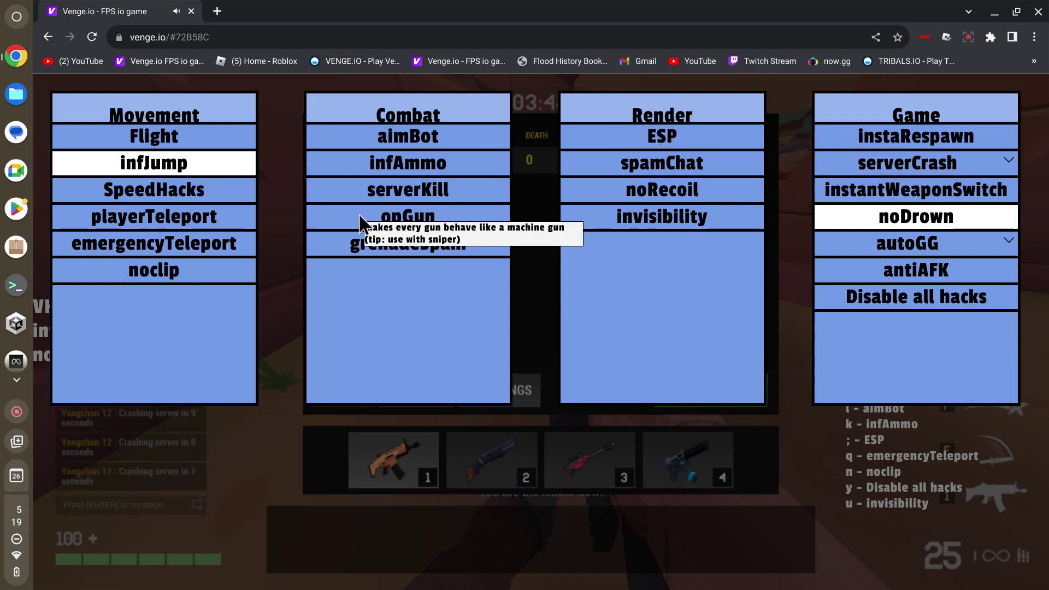
click(403, 244)
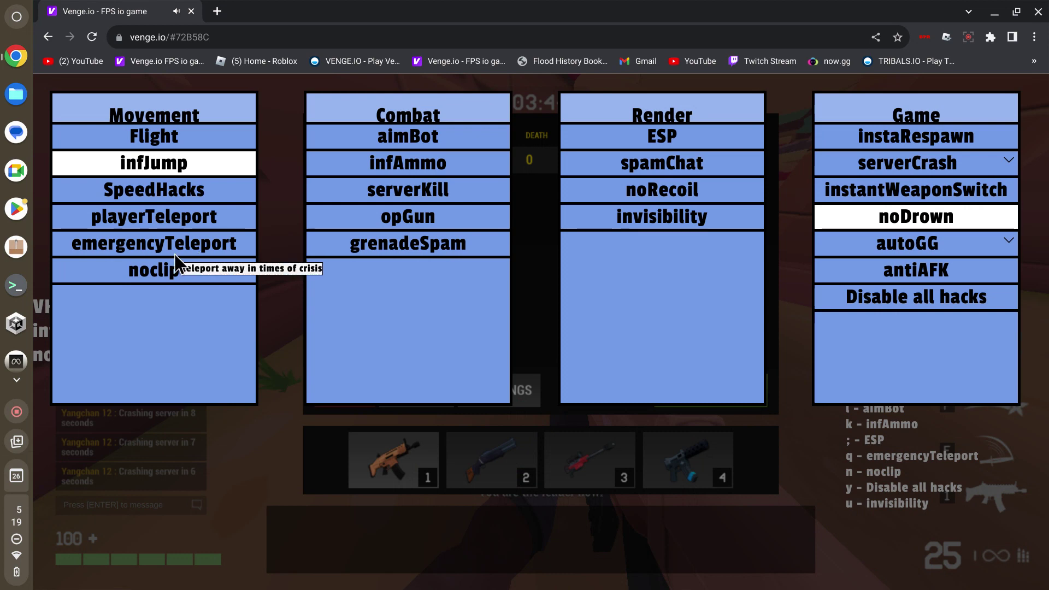
click(174, 269)
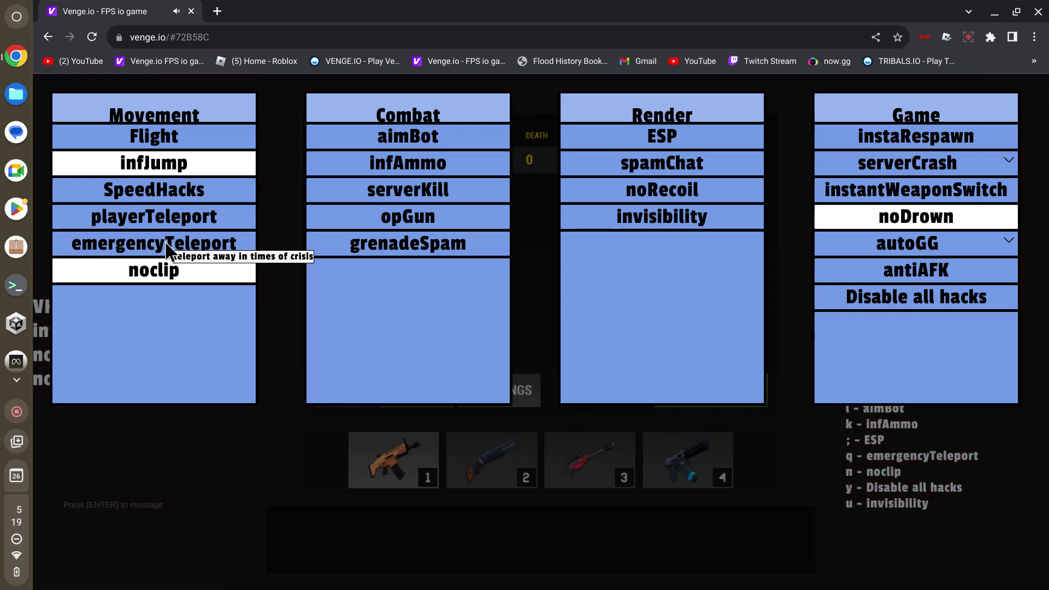
click(171, 200)
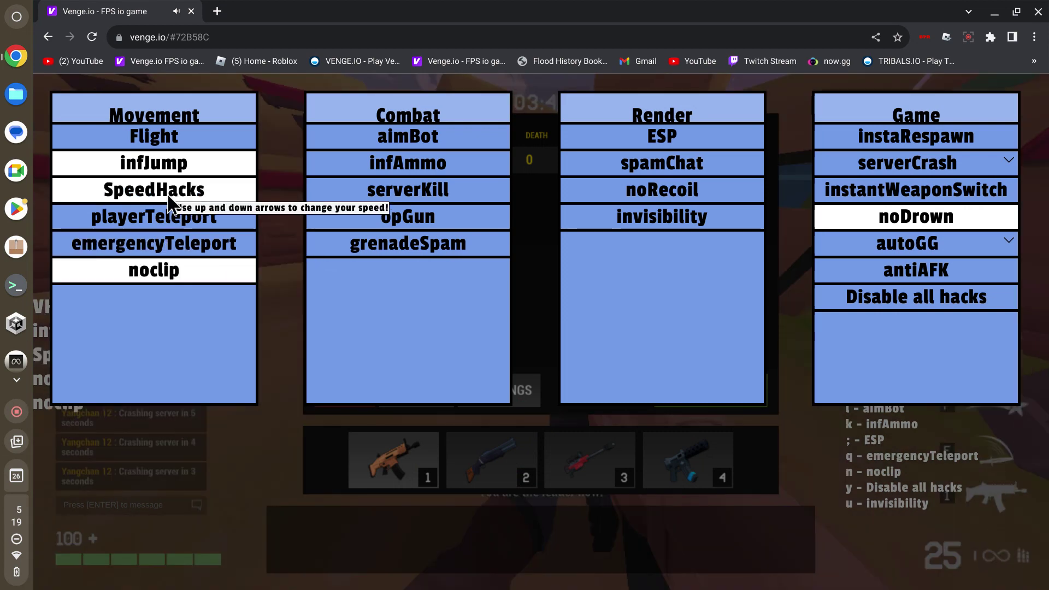
click(163, 216)
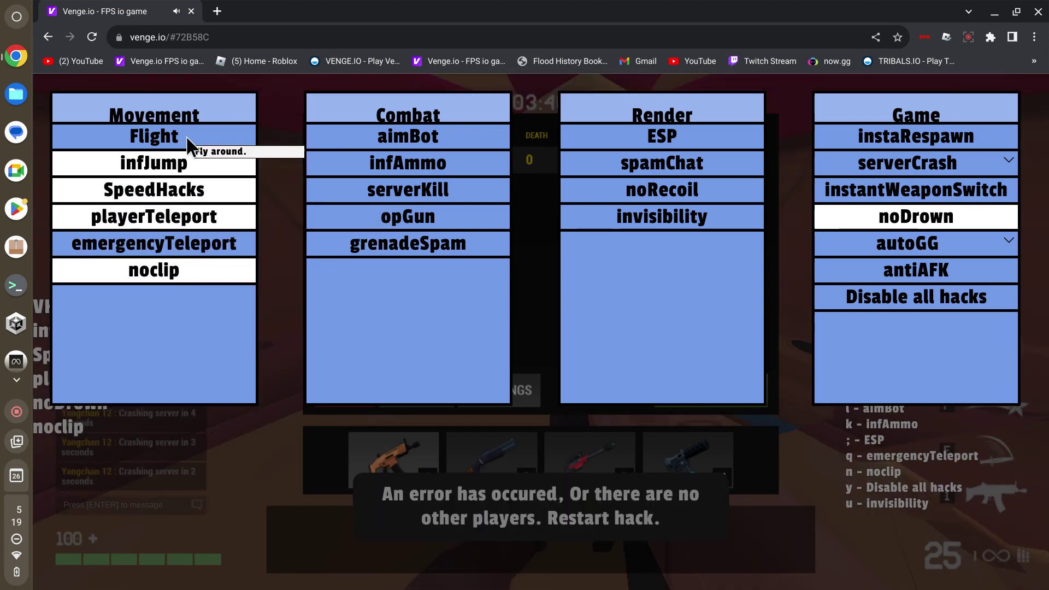
Step: Turn on Flight, aimBot, infAmmo, serverKill, opGun, grenadeSpam, invisibility, noRecoil and spamChat
click(187, 138)
click(383, 143)
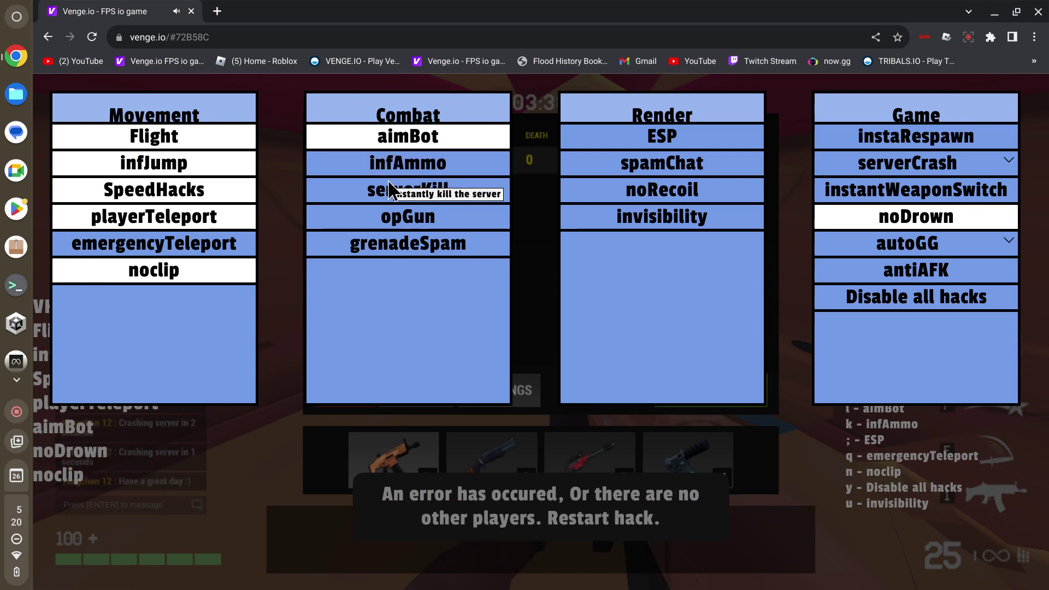
click(389, 189)
click(389, 164)
click(389, 217)
click(427, 246)
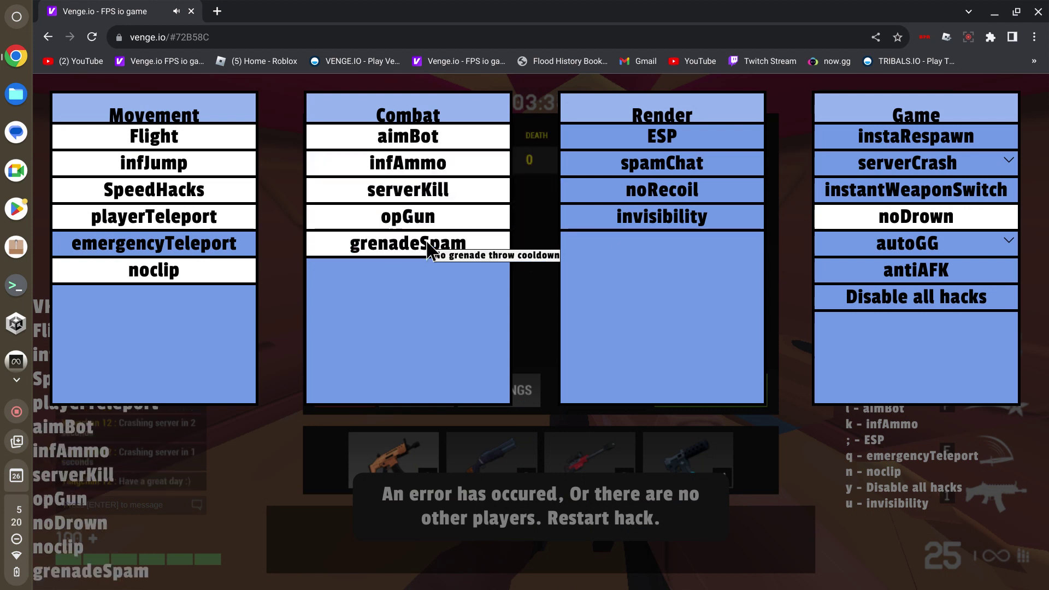
click(677, 217)
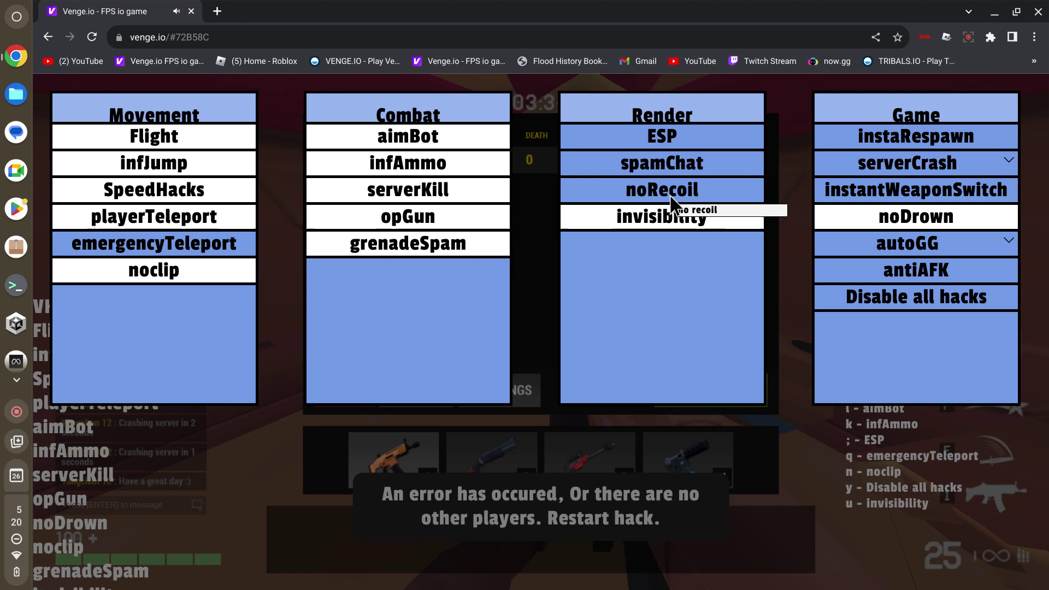
click(673, 197)
click(675, 166)
Step: Turn on ESP, instaRespawn, instantWeaponSwitch, autoGG and antiAFK
click(663, 140)
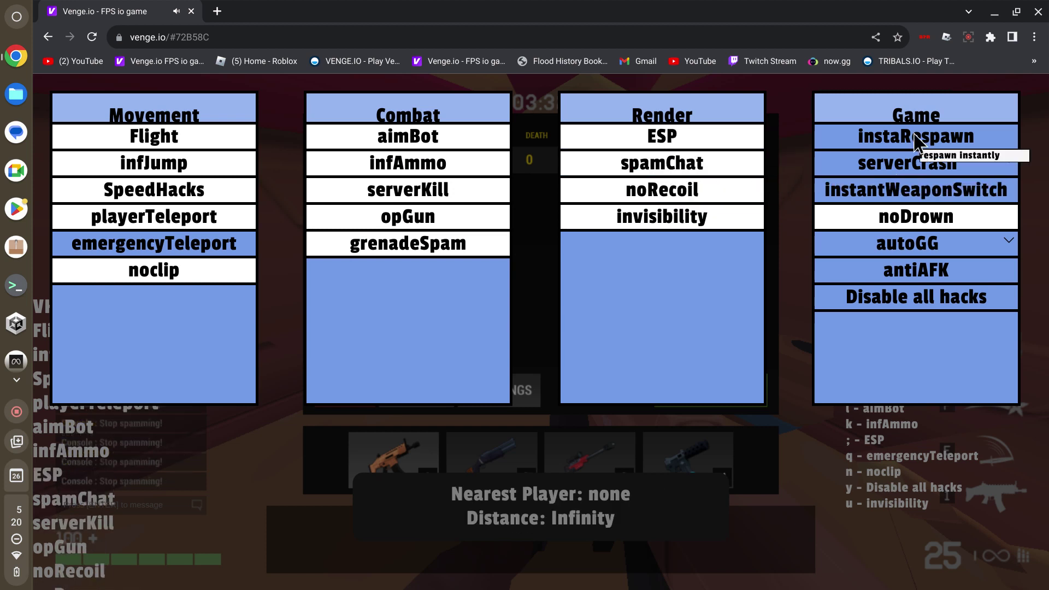
click(882, 147)
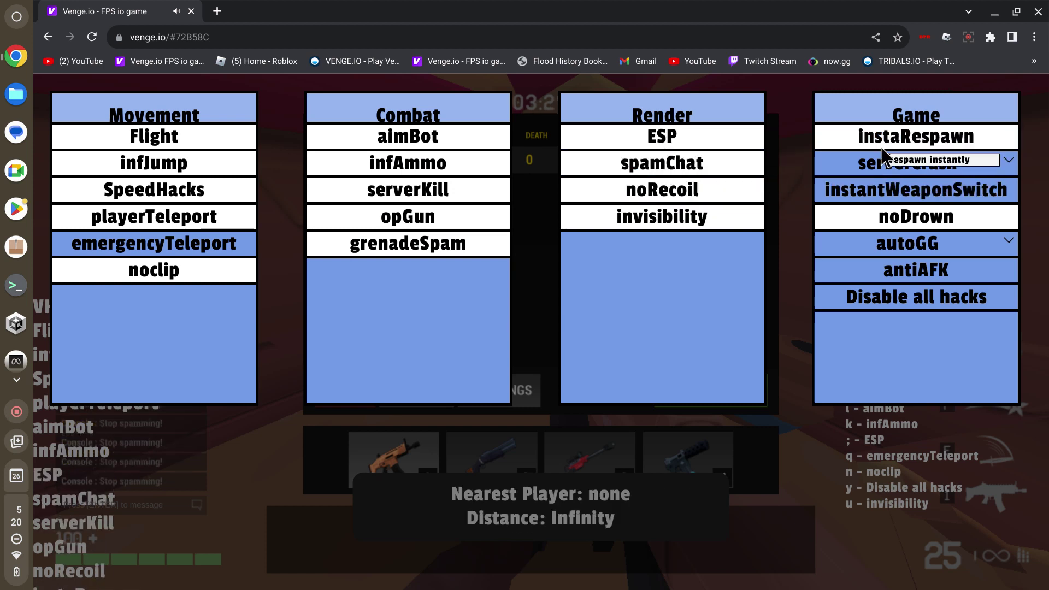
click(886, 190)
click(887, 244)
click(887, 271)
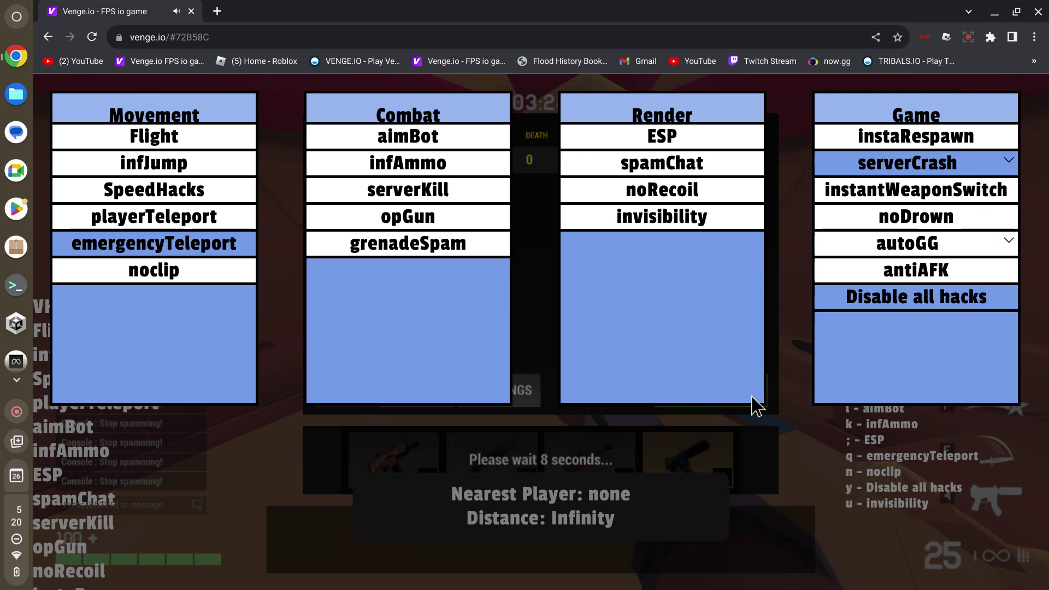
Step: Close the hack menu, advance toward the outdoor pyramid area and fire the weapon
key(z)
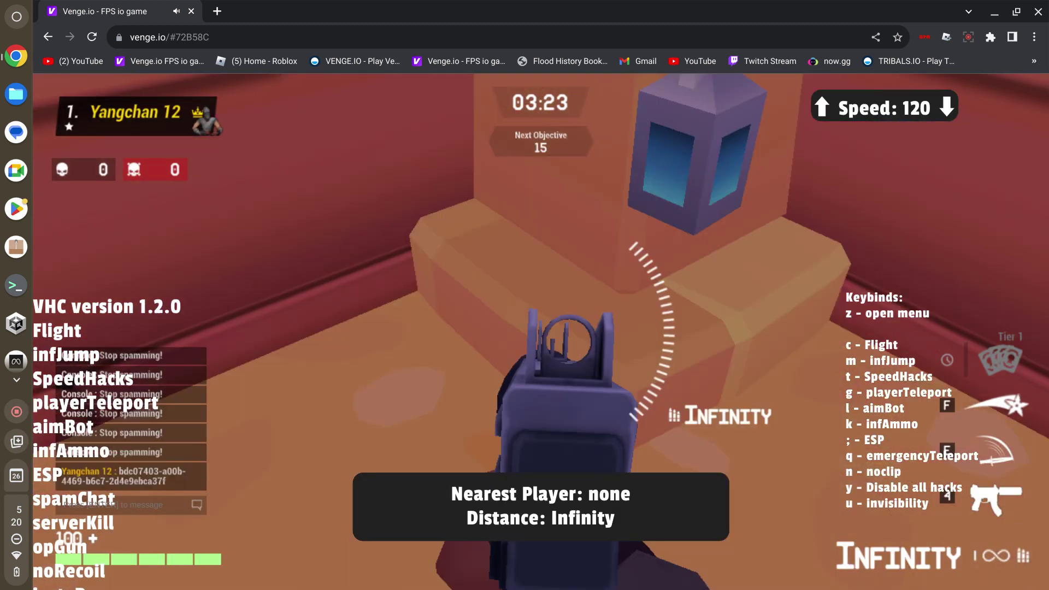
key(w)
click(541, 332)
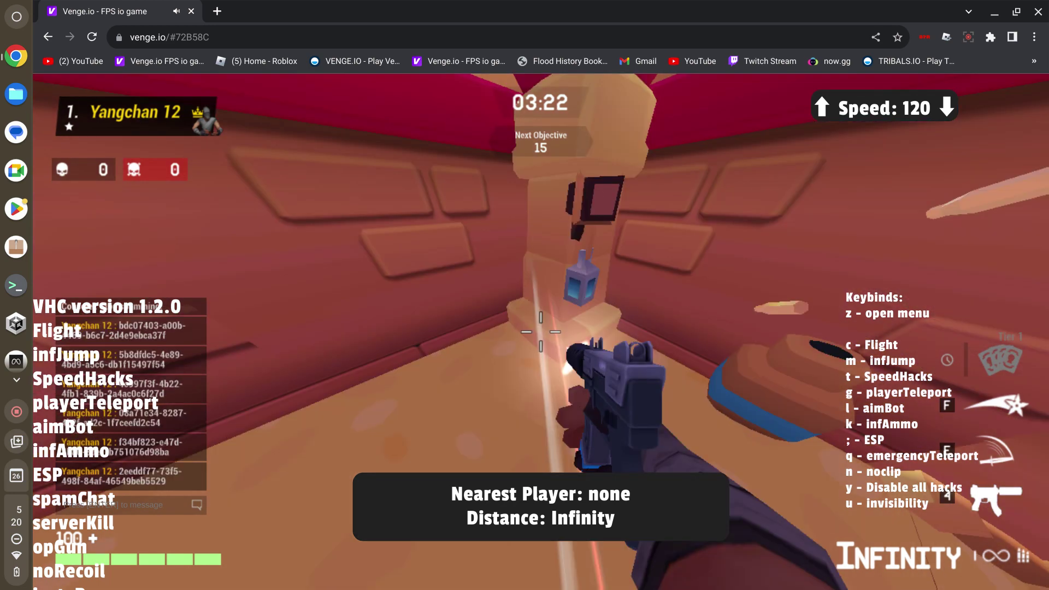